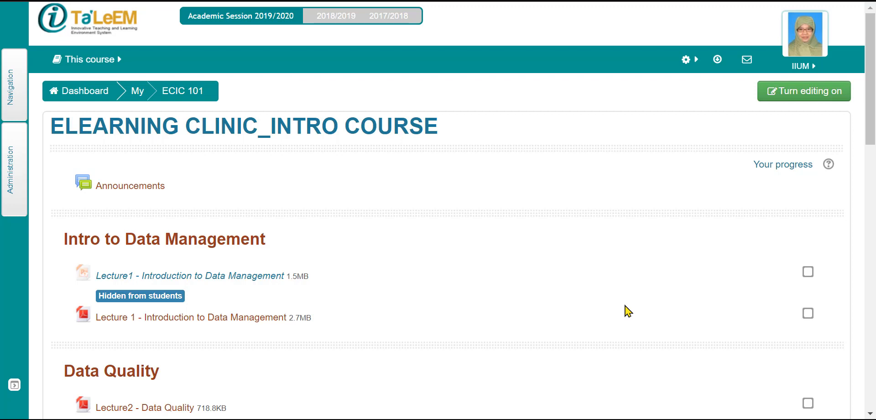
- Turn on course editing and add an Assignment named "Term Paper - Data Quality" to the Data Quality section
click(785, 92)
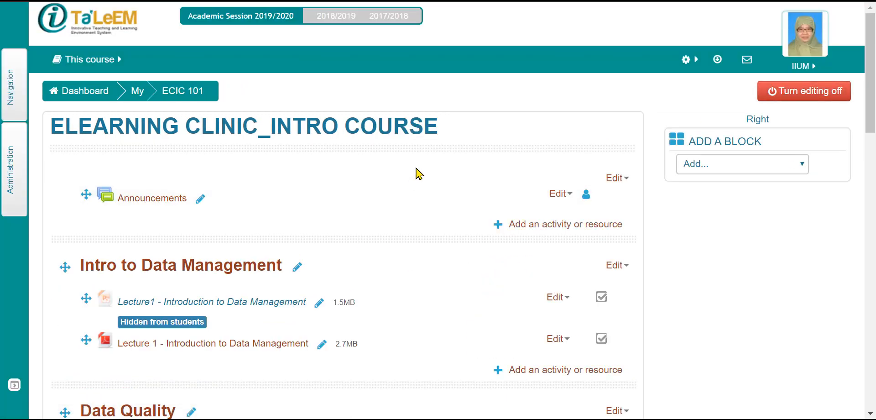
scroll(419, 173, down, 3)
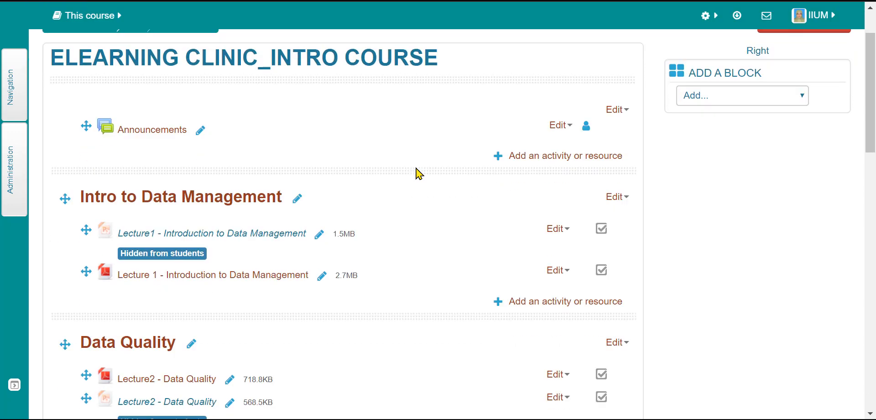
scroll(419, 179, down, 1)
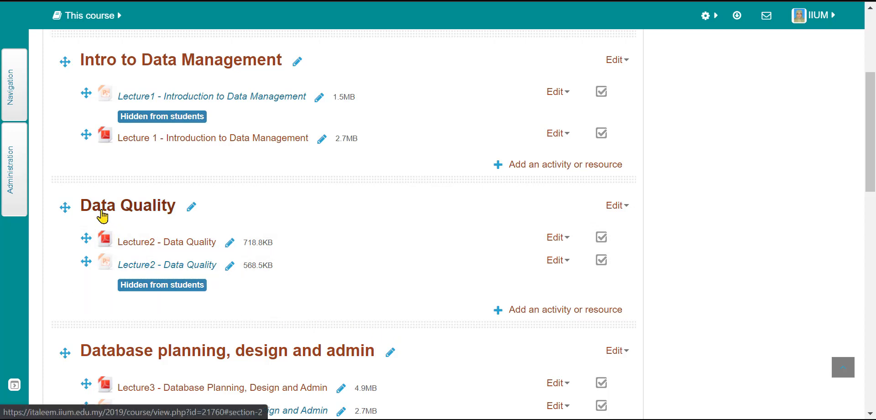
click(511, 315)
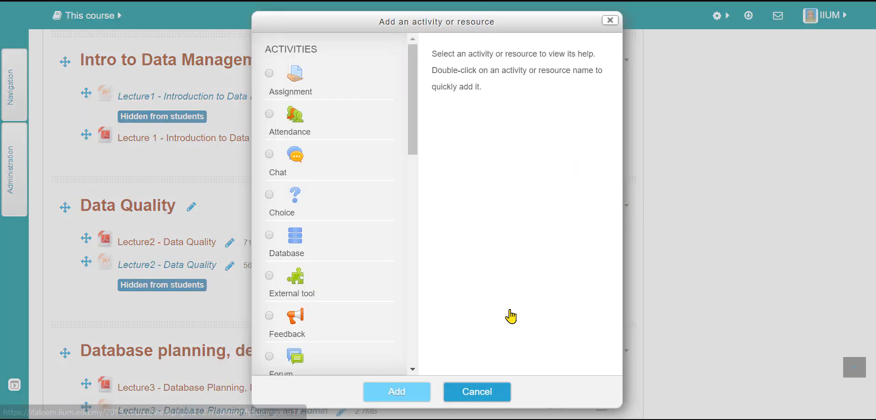
click(287, 85)
click(409, 393)
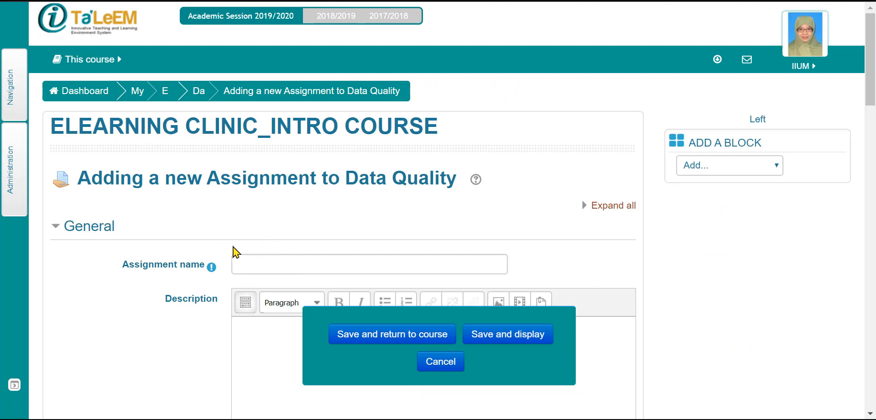
click(257, 259)
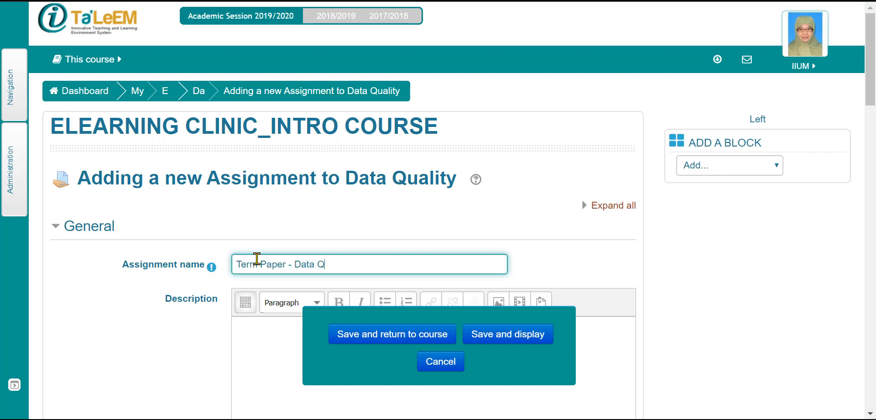
- Set the assignment's due date to 23 June 2020 and the grading reminder to 30 June 2020
scroll(257, 259, down, 3)
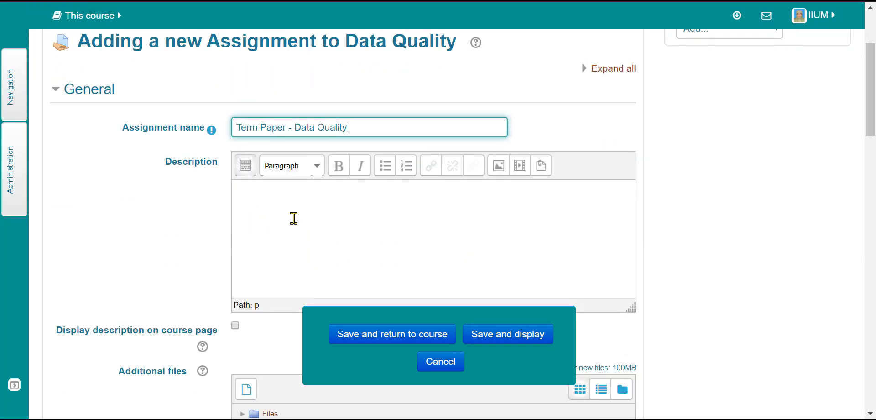
scroll(302, 225, down, 4)
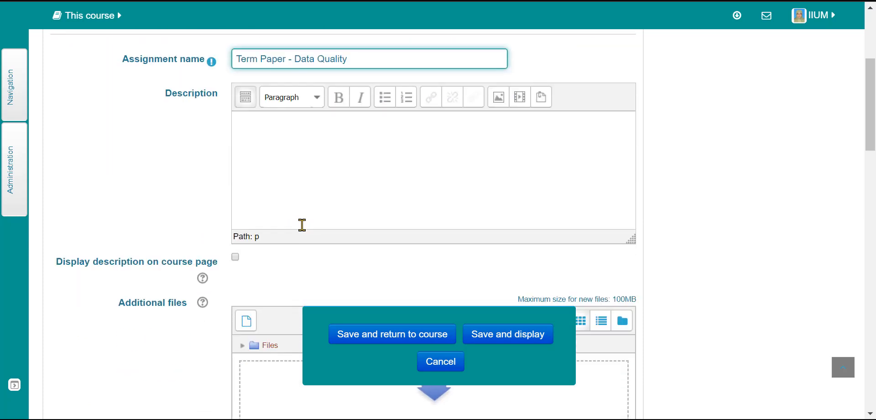
scroll(302, 225, down, 1)
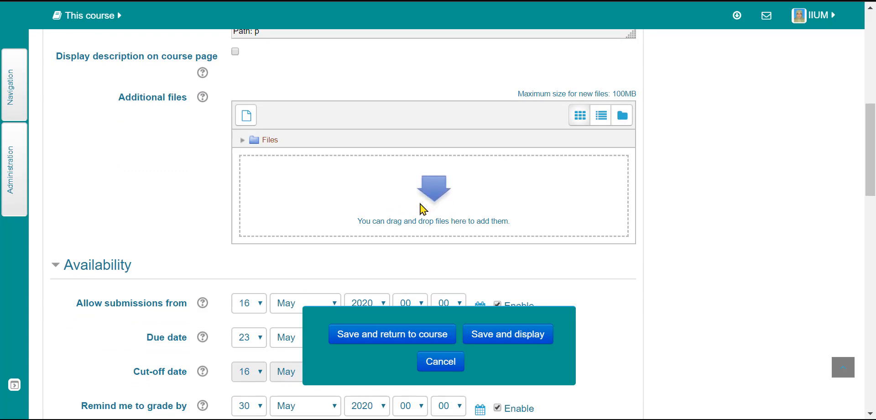
scroll(416, 215, down, 3)
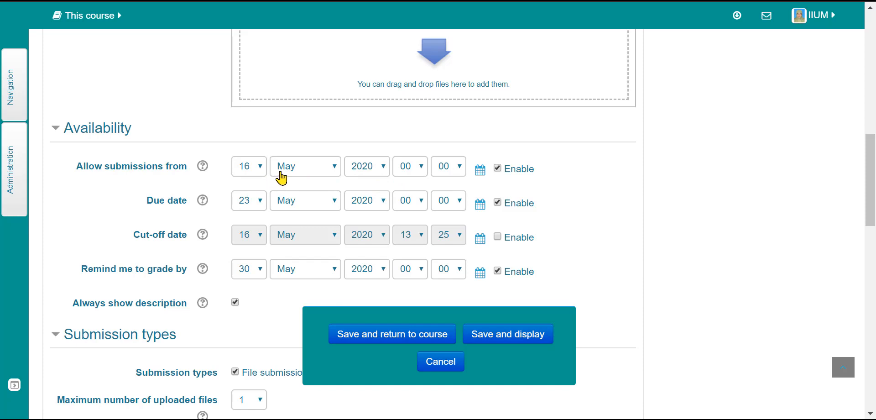
click(316, 205)
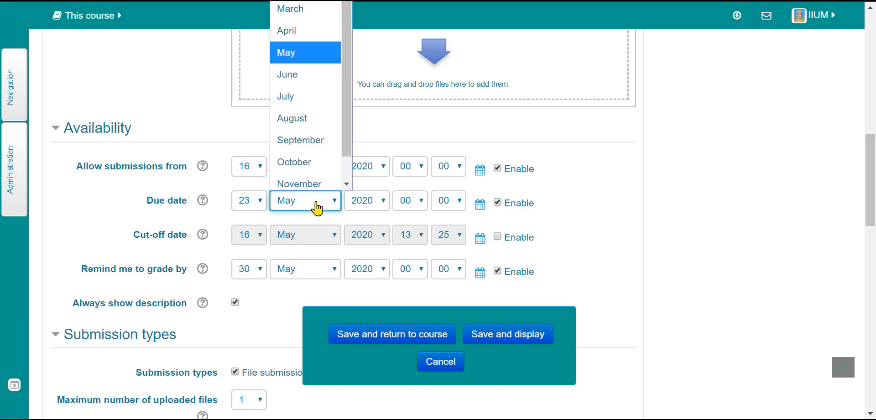
click(298, 73)
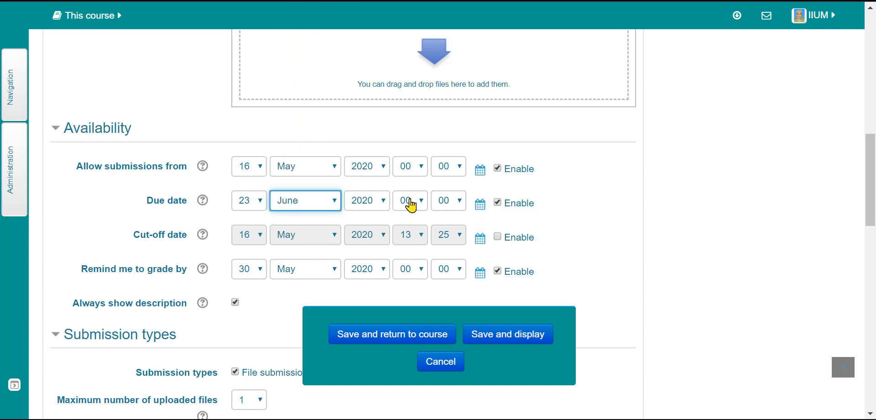
scroll(484, 212, down, 2)
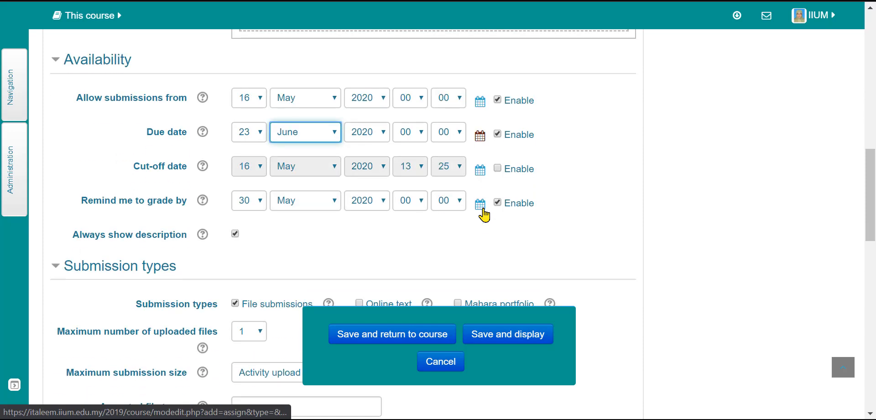
scroll(484, 212, down, 2)
click(296, 138)
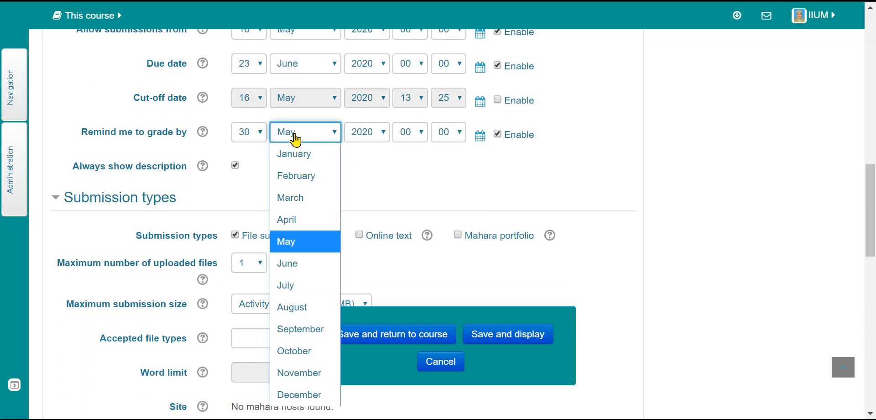
click(290, 267)
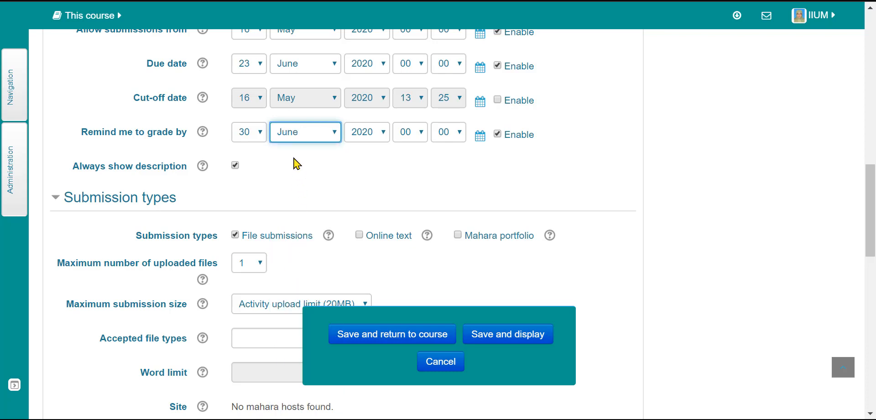
scroll(296, 163, down, 3)
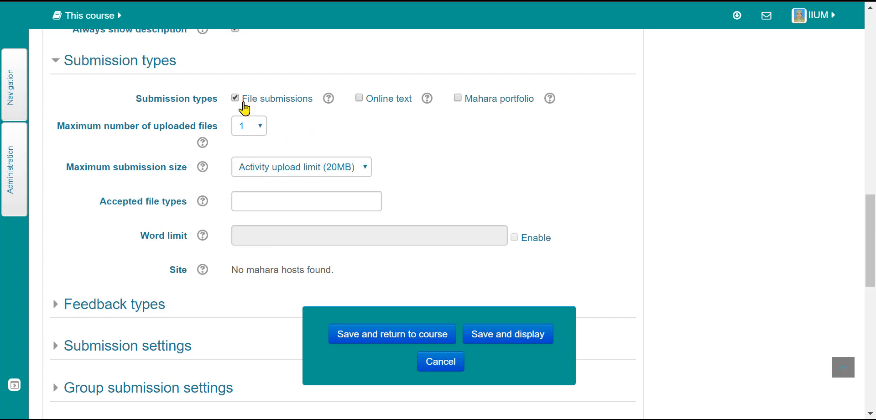
click(236, 99)
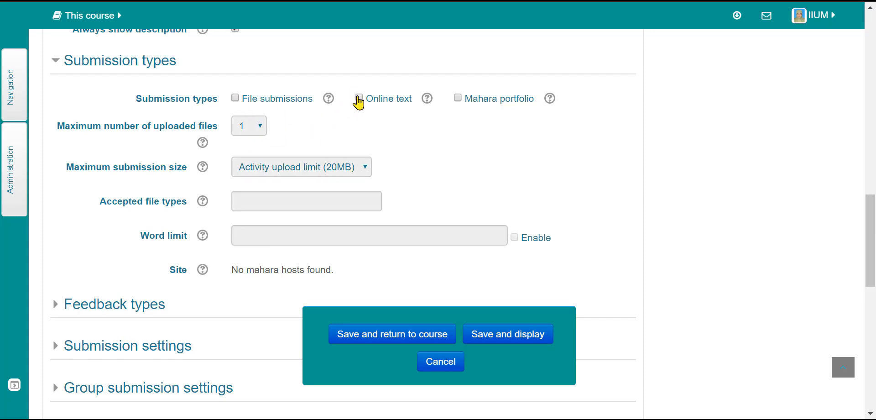
click(360, 98)
click(235, 100)
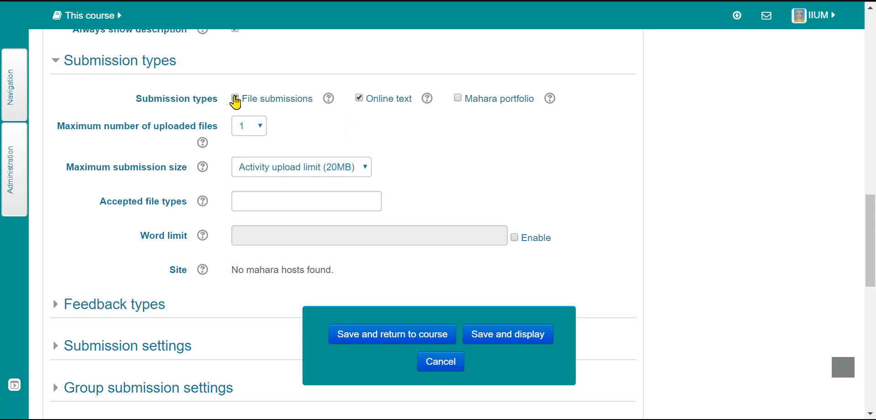
click(360, 99)
- Set the assignment's grading method to Rubric in the Grade settings
scroll(250, 172, down, 3)
scroll(251, 172, down, 2)
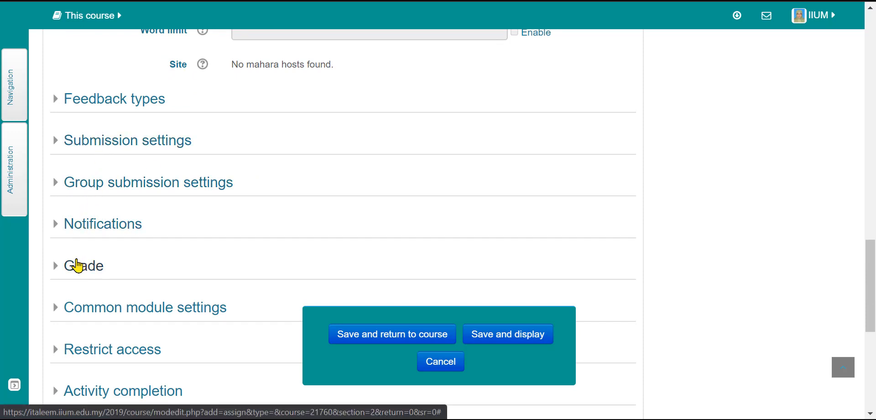
scroll(78, 266, down, 2)
click(83, 195)
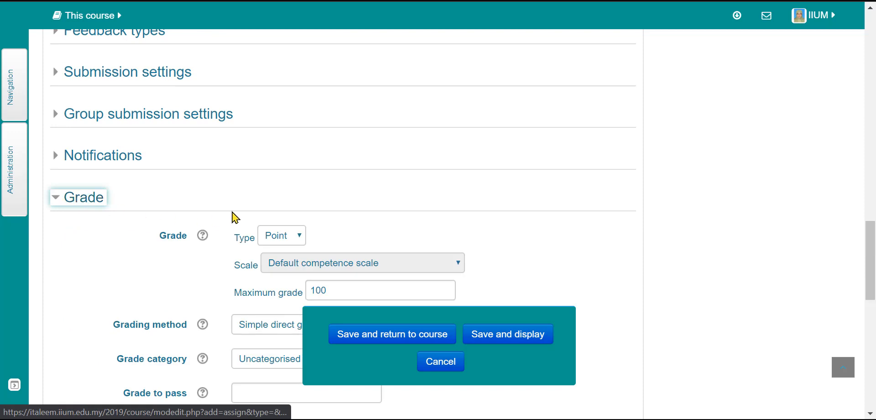
scroll(235, 217, down, 3)
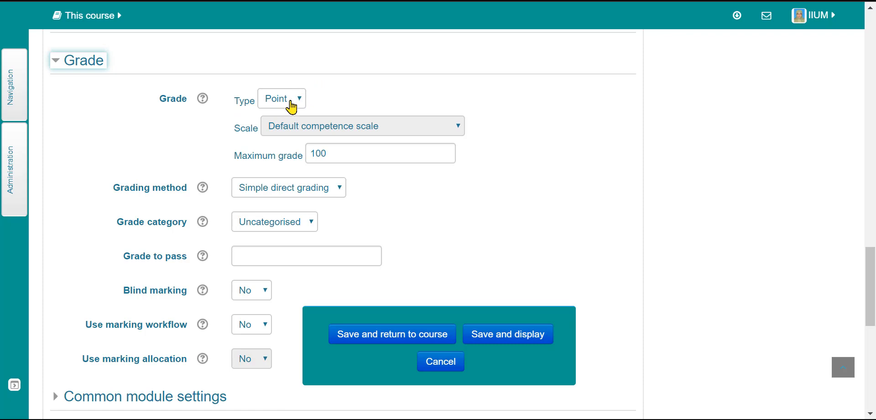
click(291, 106)
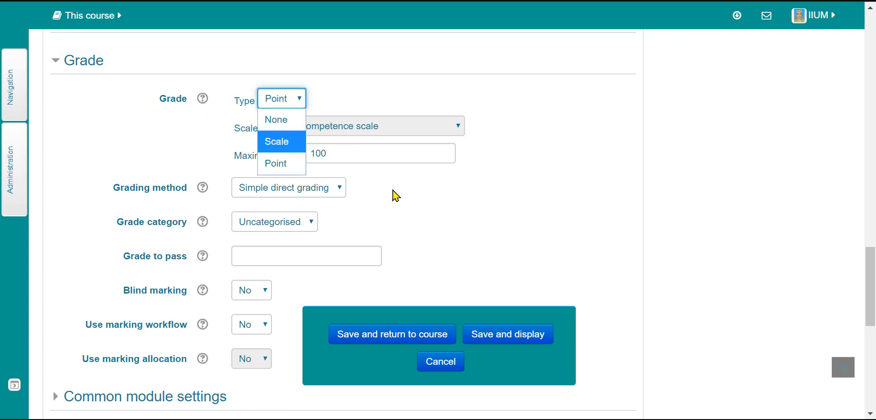
click(403, 221)
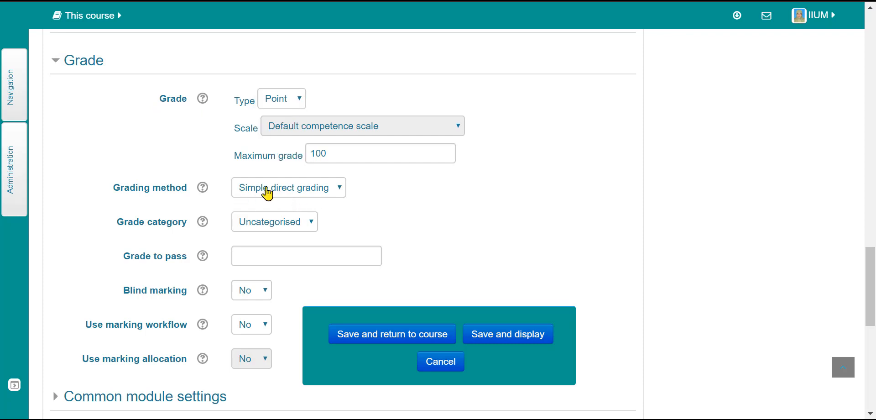
click(314, 193)
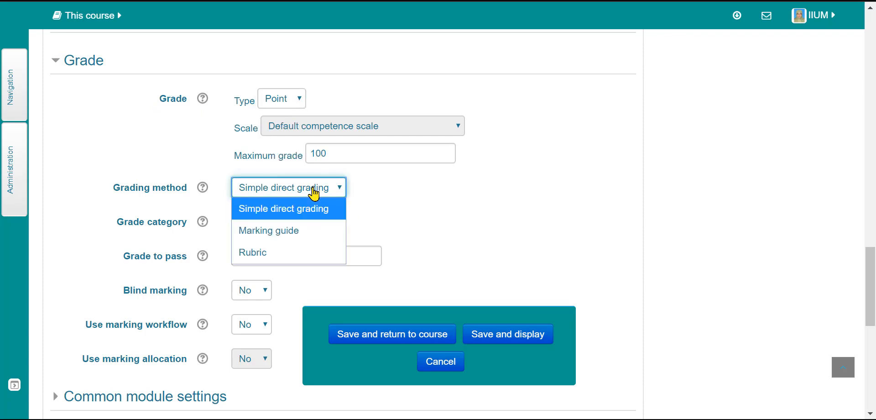
click(264, 256)
- Save the new assignment and return to the course page
scroll(237, 245, down, 2)
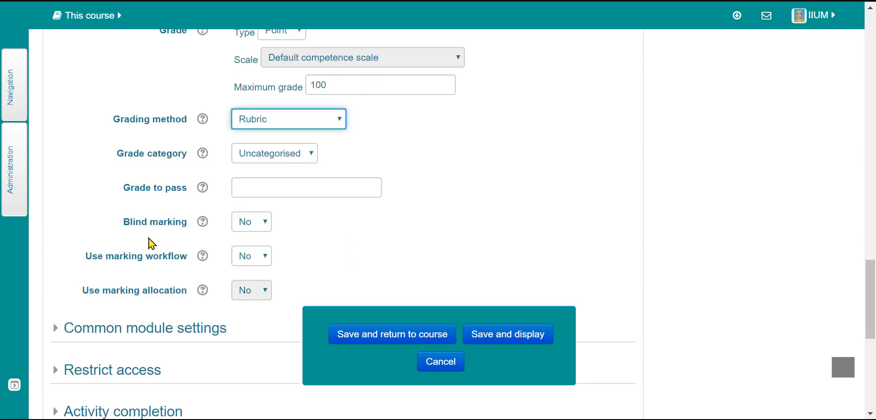
click(247, 187)
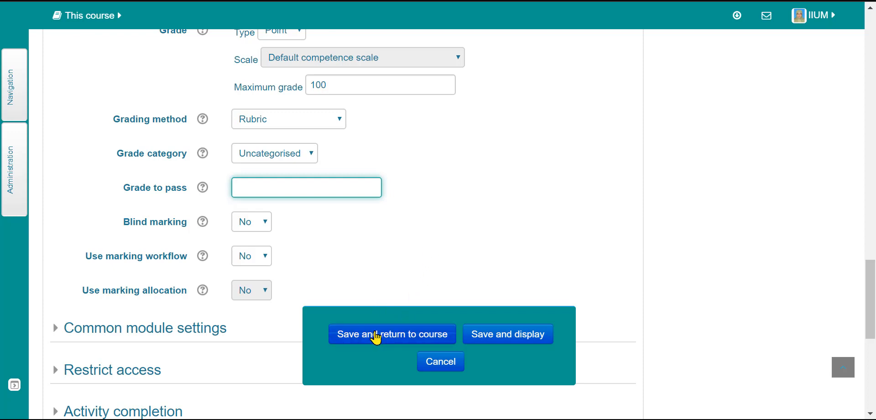
click(376, 337)
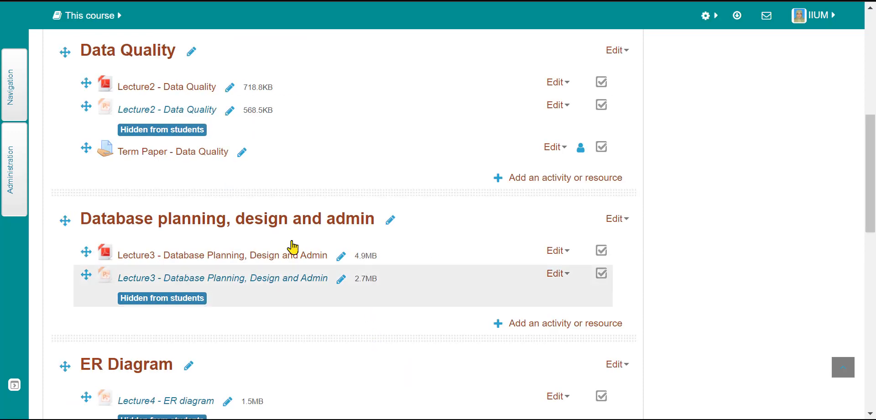
- Open the settings of the Term Paper - Data Quality assignment and go to its Advanced grading page
scroll(163, 171, up, 1)
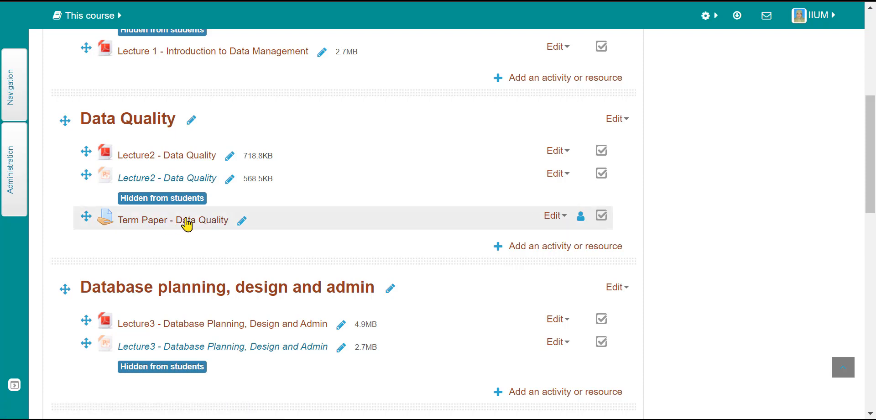
click(553, 216)
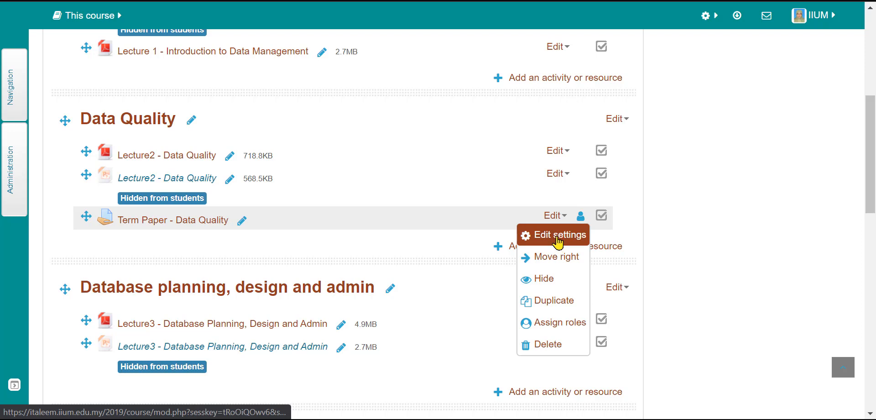
click(558, 236)
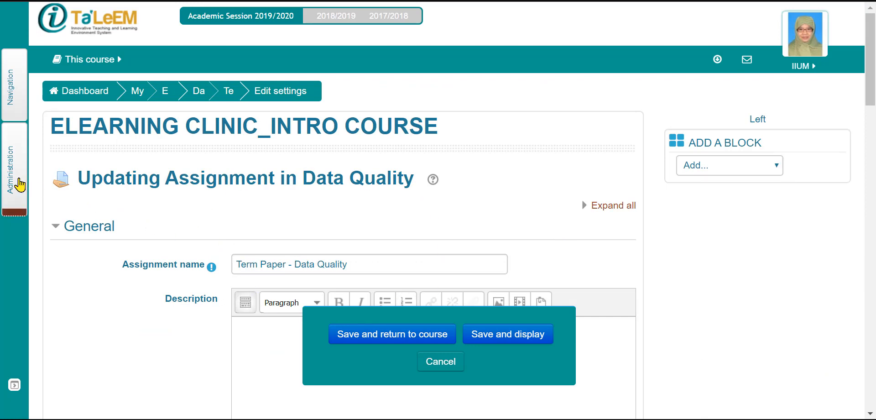
click(12, 174)
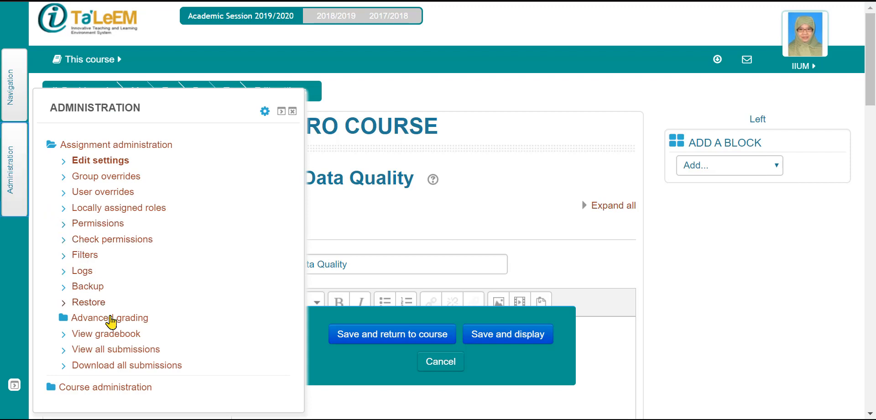
scroll(111, 322, down, 2)
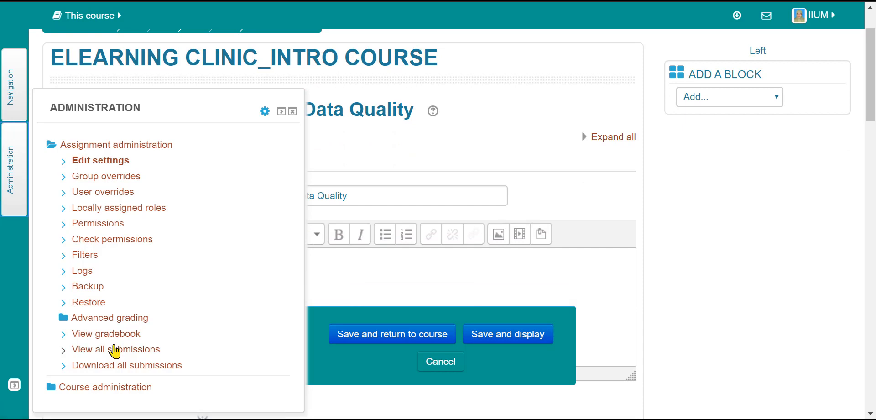
click(104, 322)
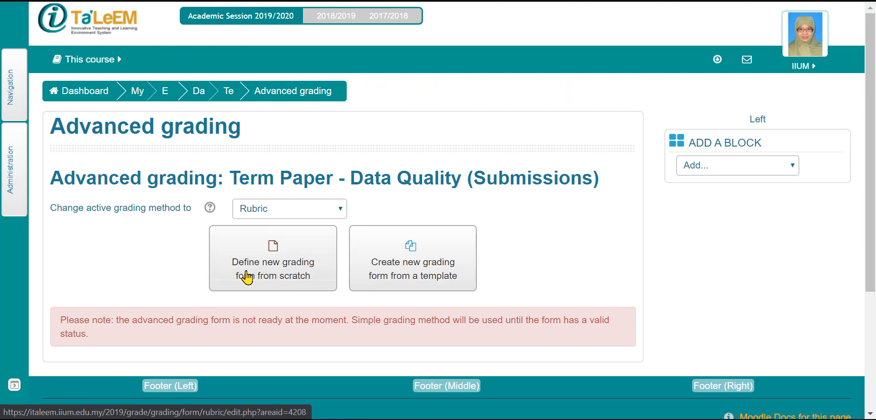
- Define a new grading form from scratch and name the rubric "Rubric Term Paper"
click(277, 258)
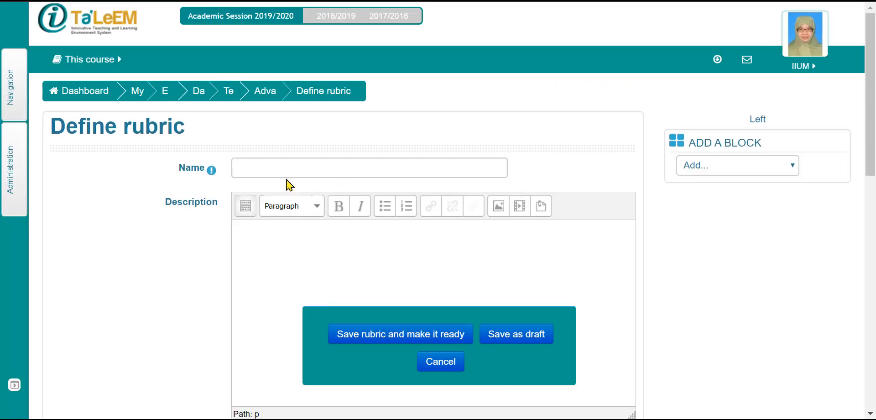
click(285, 165)
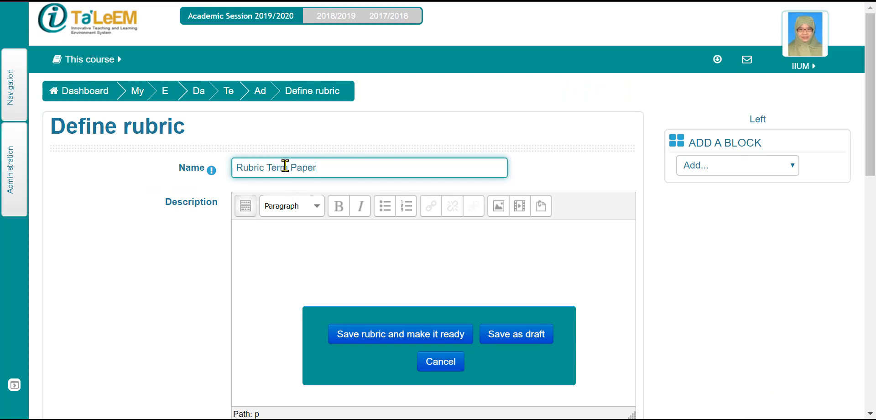
- Switch to the scoring rubric for graduate writing document in Word and arrange it side by side with the Define rubric form
scroll(292, 187, down, 2)
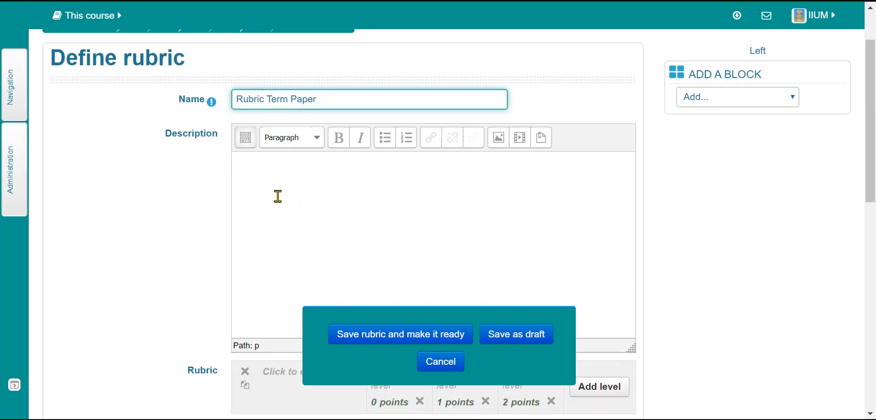
scroll(278, 196, down, 2)
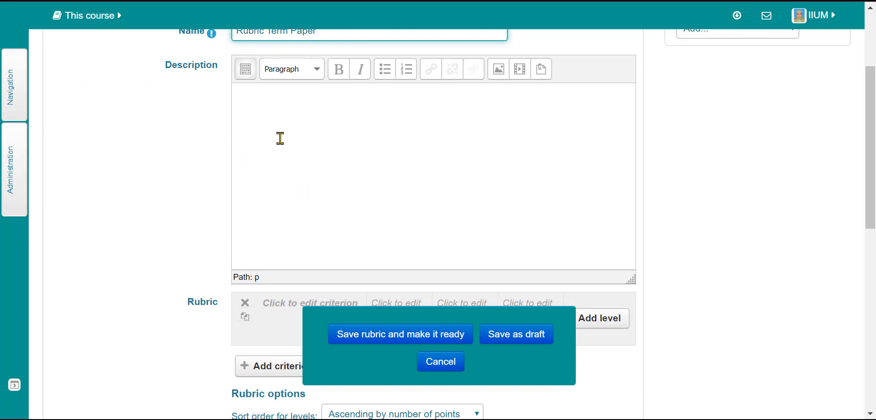
scroll(280, 138, down, 4)
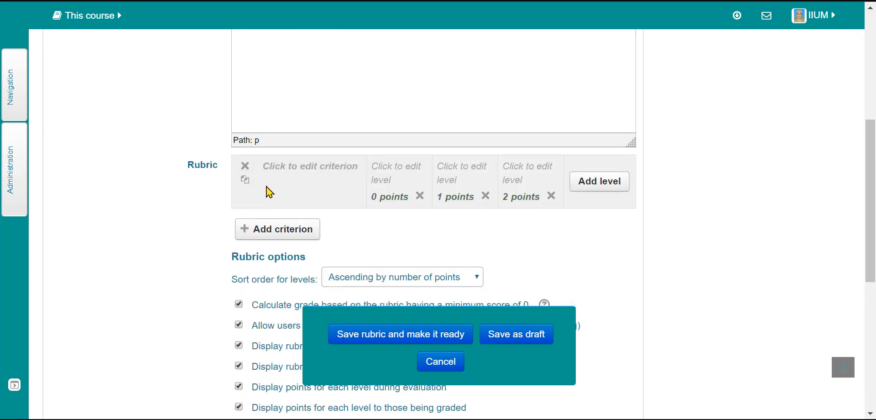
scroll(269, 192, down, 2)
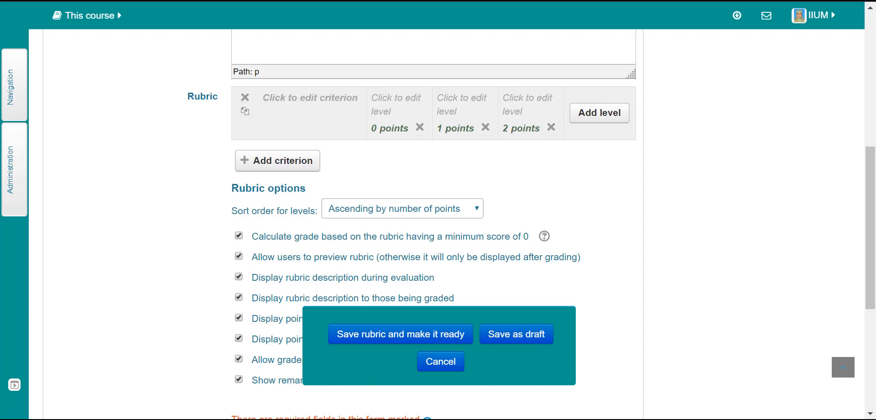
mouse_move(357, 419)
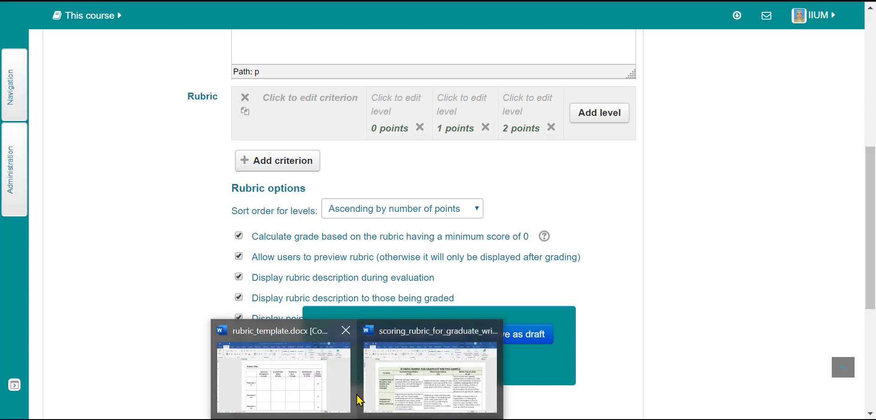
click(413, 396)
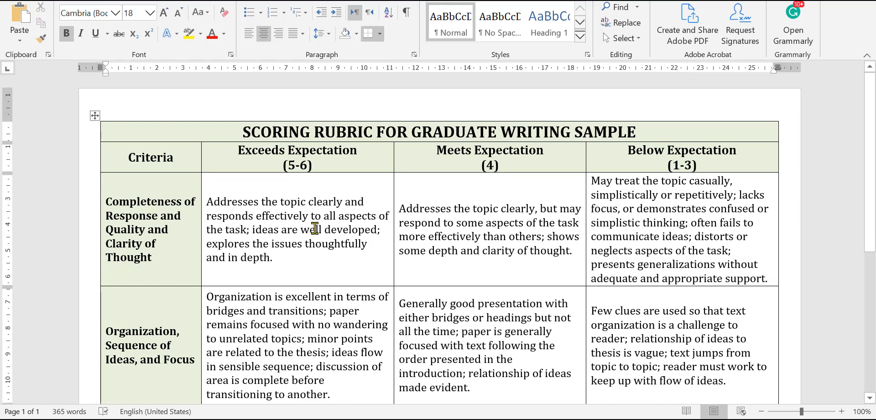
scroll(315, 228, down, 1)
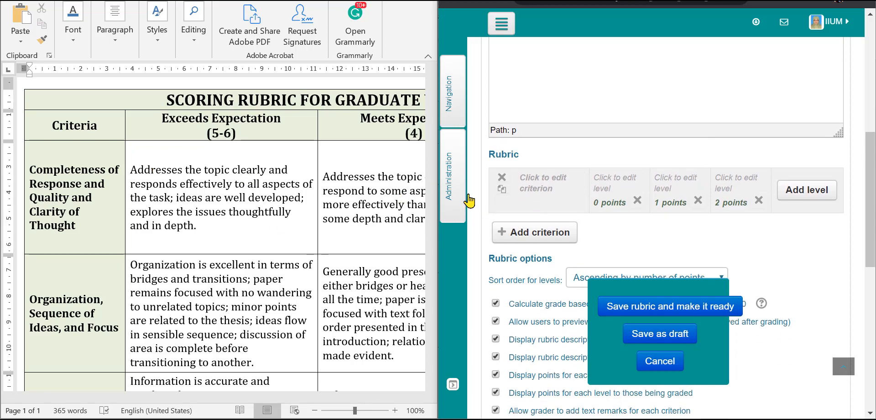
- Copy "Completeness of Response and Quality and Clarity of Thought" from the Word table into the rubric's first criterion
scroll(529, 185, down, 3)
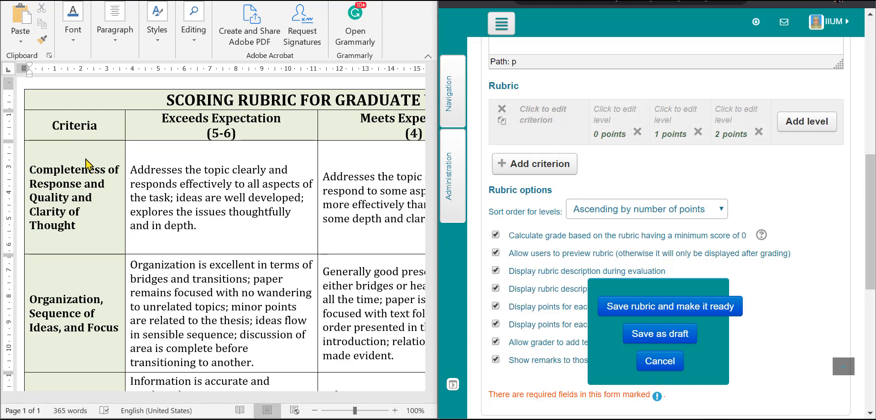
click(75, 228)
drag(79, 226, 33, 169)
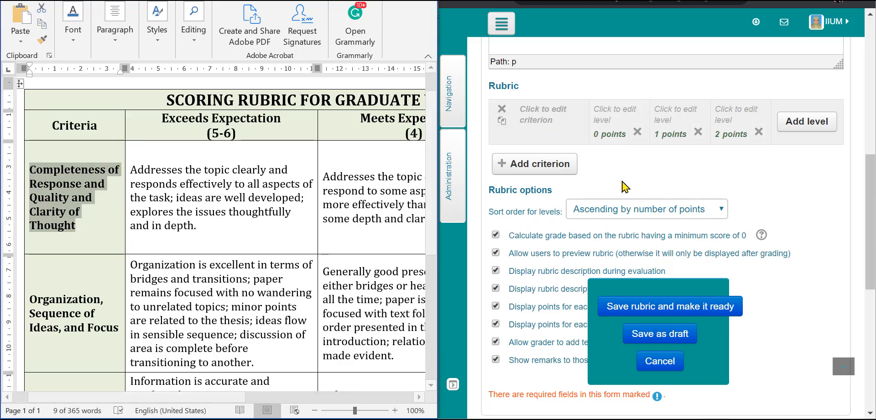
click(534, 112)
key(ctrl+v)
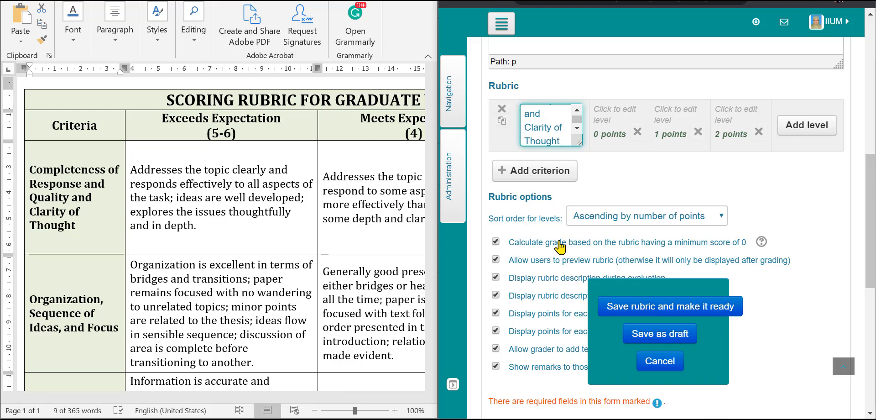
key(Return)
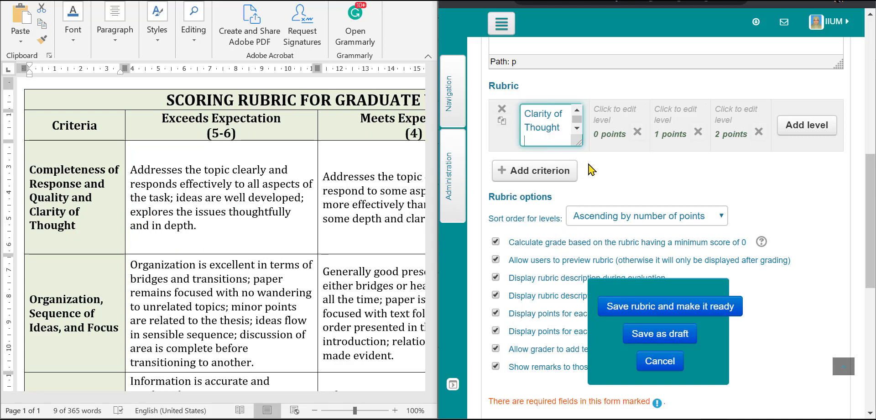
key(BackSpace)
click(592, 170)
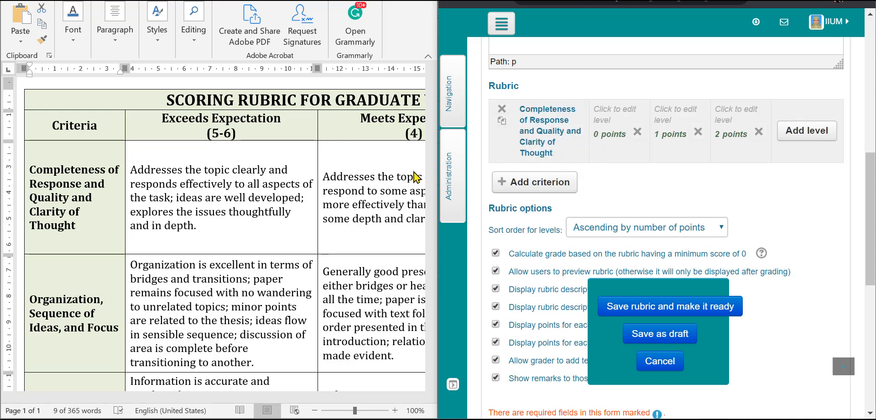
- Copy the Exceeds Expectation description of the first criterion into its first level and set that level to 5 points
click(205, 231)
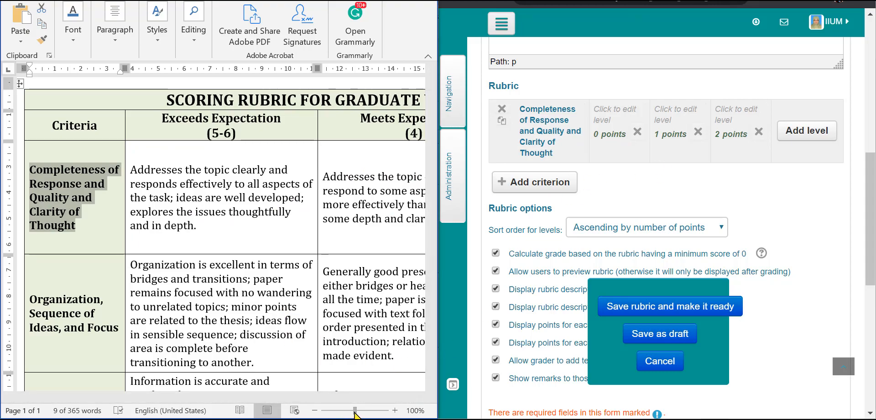
drag(355, 414, 341, 414)
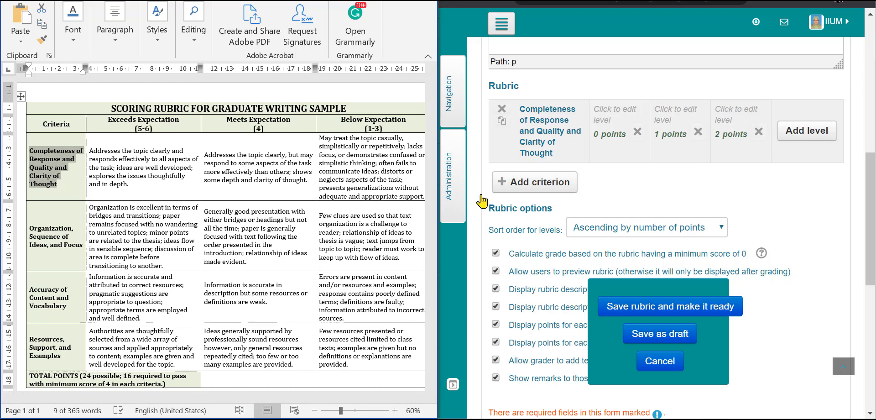
click(147, 186)
drag(147, 186, 89, 151)
key(ctrl+c)
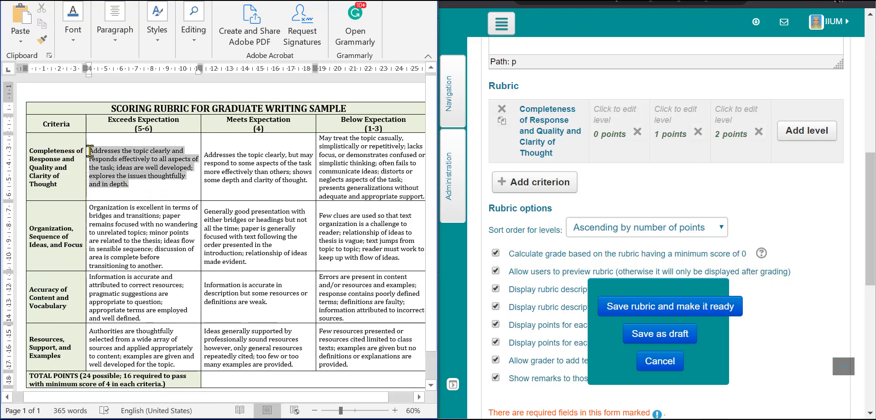
click(616, 111)
key(ctrl+v)
click(599, 168)
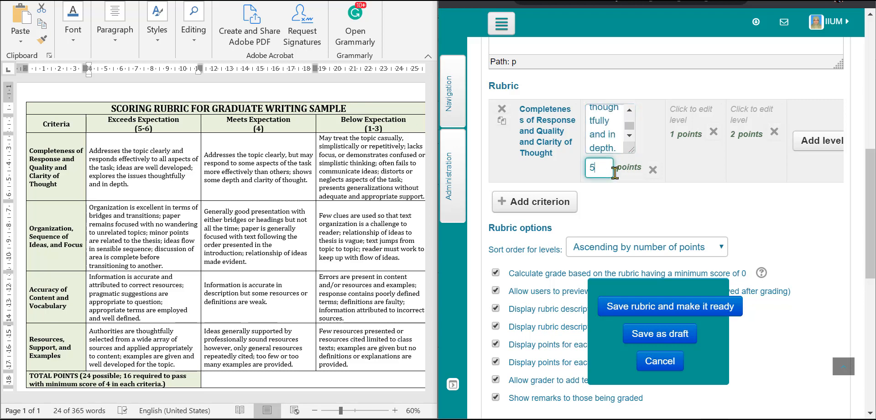
click(637, 163)
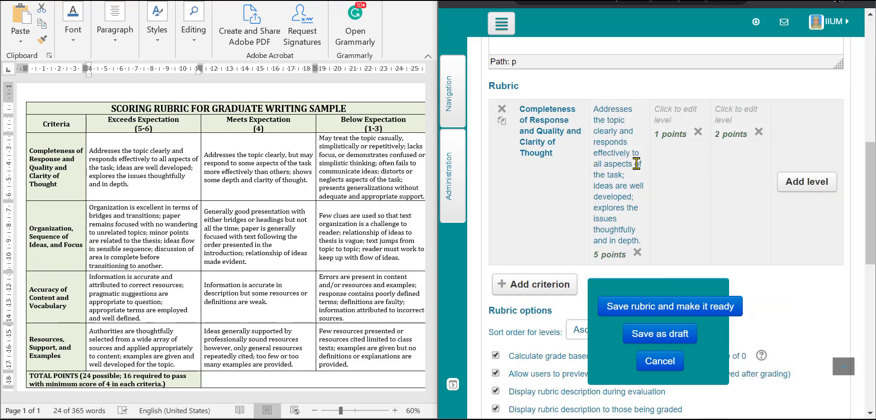
- Copy the Meets Expectation description of the first criterion into its second level and set that level to 4 points
click(256, 182)
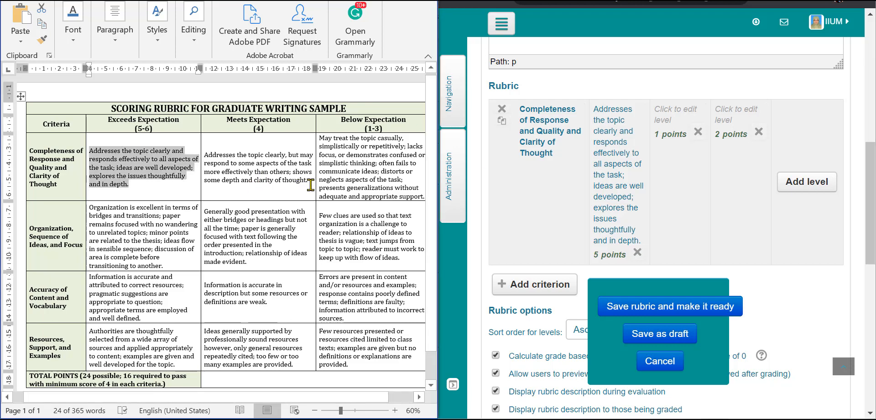
drag(310, 185, 205, 154)
click(748, 203)
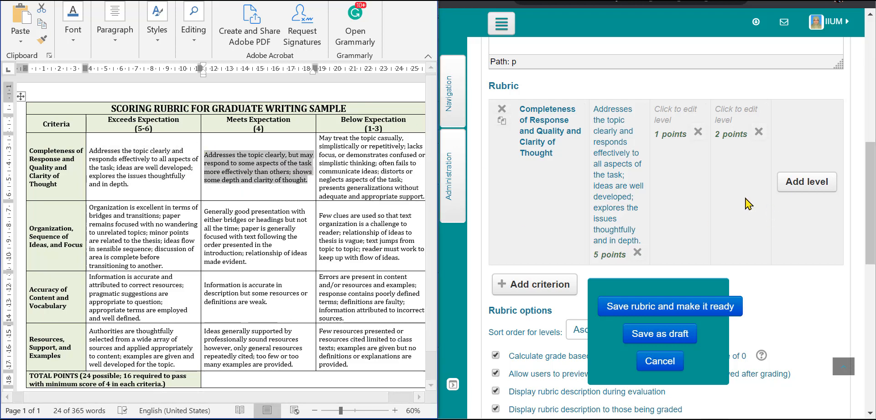
click(674, 117)
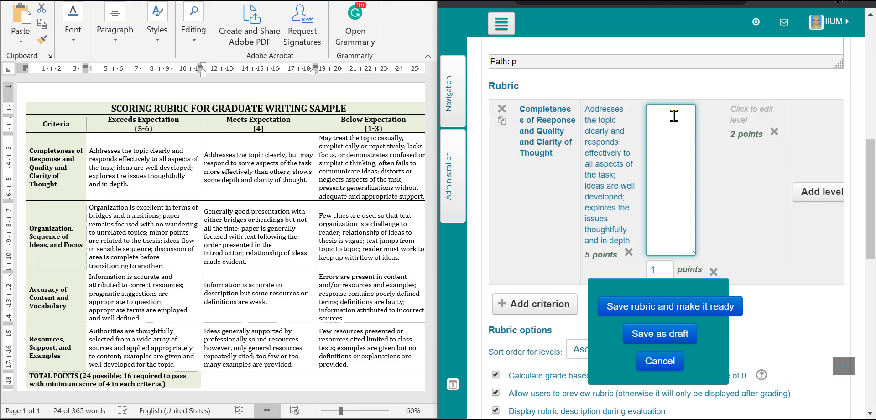
key(ctrl+v)
key(Return)
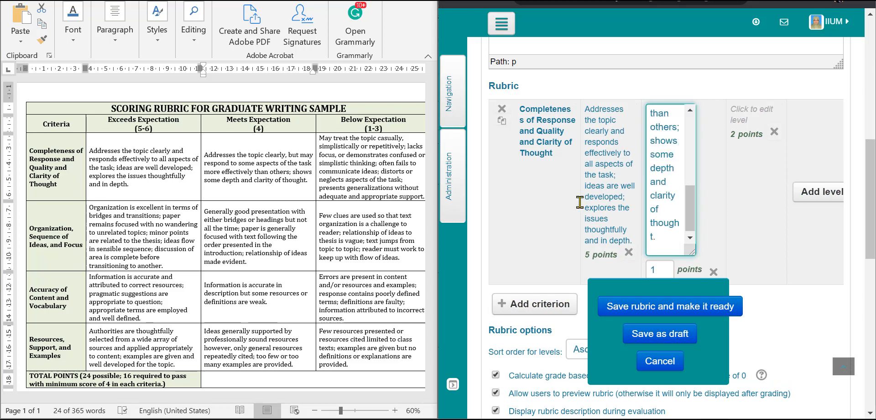
key(BackSpace)
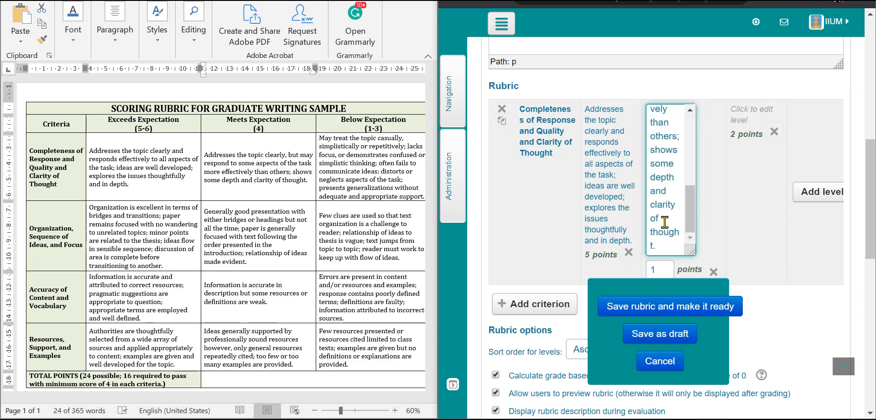
double_click(652, 268)
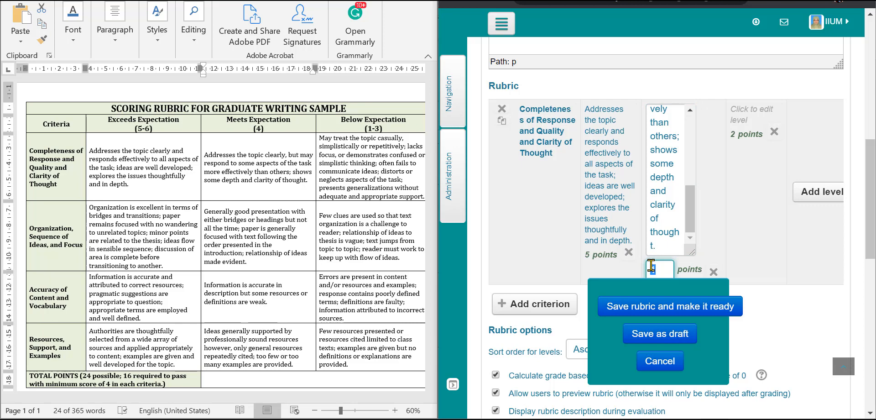
text(4)
key(Return)
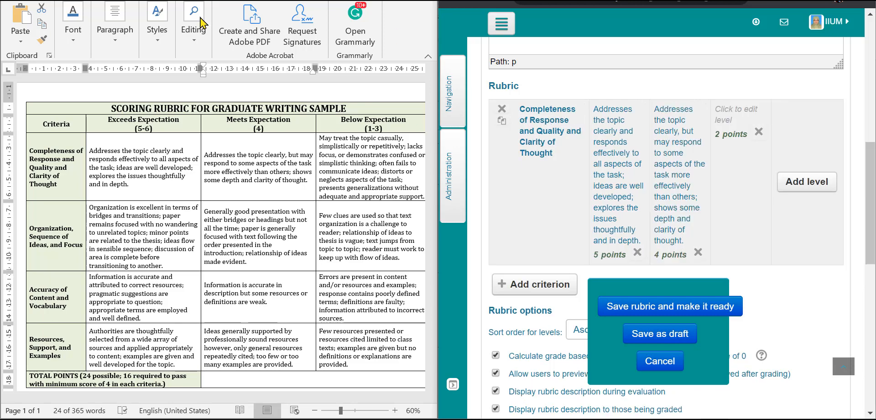
- Copy the Below Expectation description of the first criterion into its third level and set that level to 1 point
key(alt+Tab)
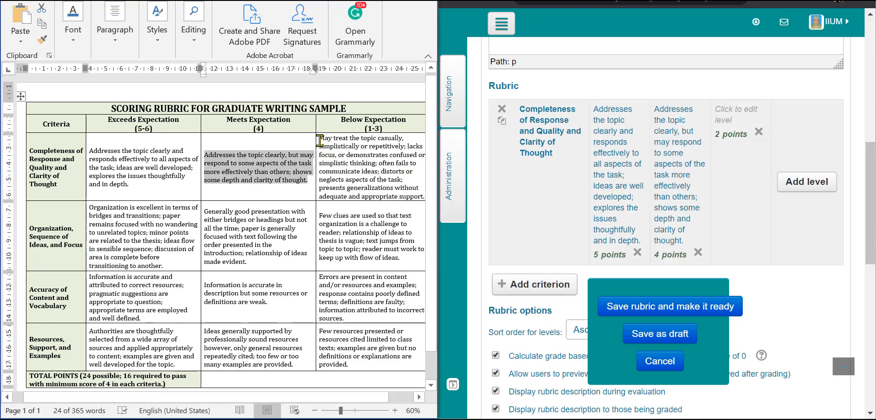
drag(319, 140, 426, 197)
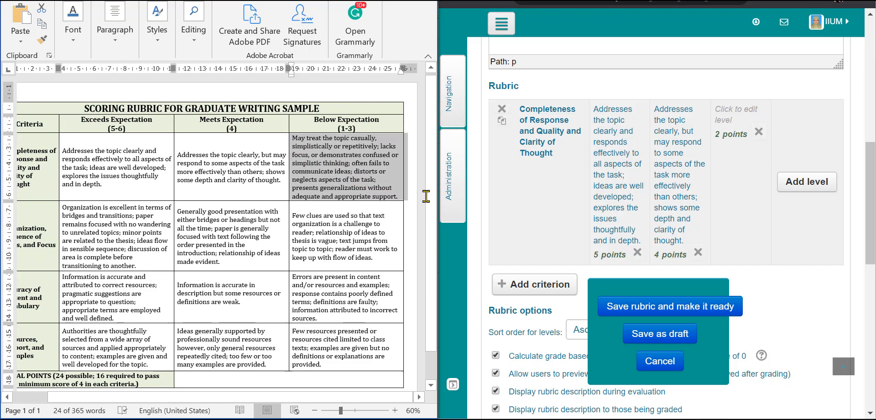
key(ctrl+c)
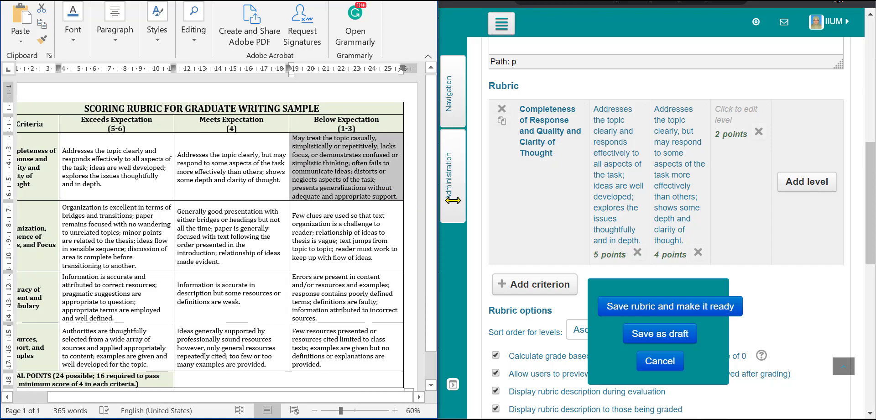
click(782, 155)
click(724, 120)
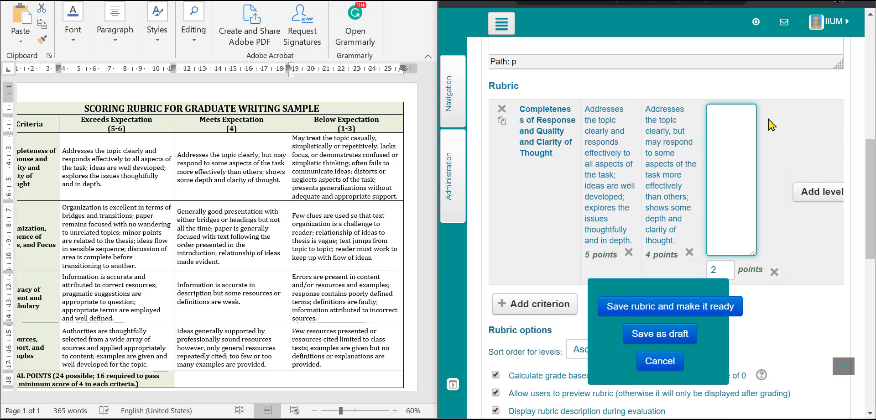
key(ctrl+v)
drag(726, 271, 710, 271)
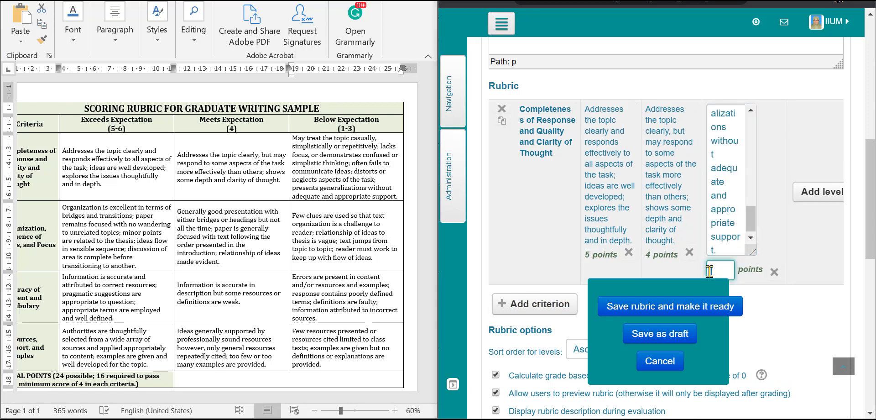
text(1)
key(Tab)
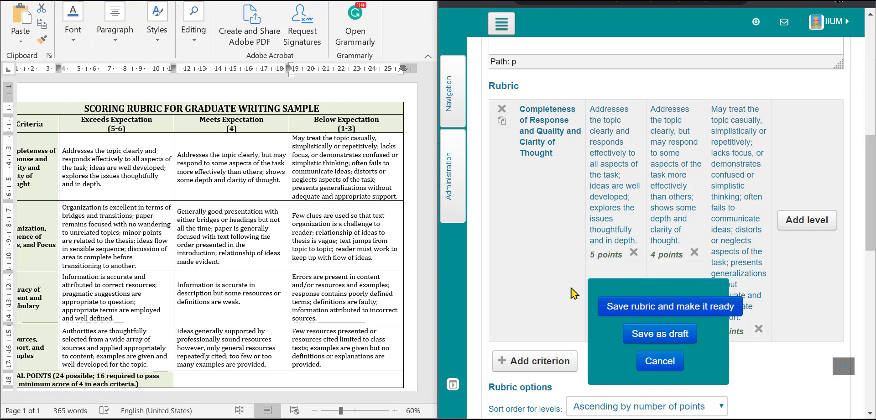
- Add a second criterion and fill it with "Organization, Sequence of Ideas, and Focus" copied from the Word table
scroll(547, 242, down, 3)
click(535, 224)
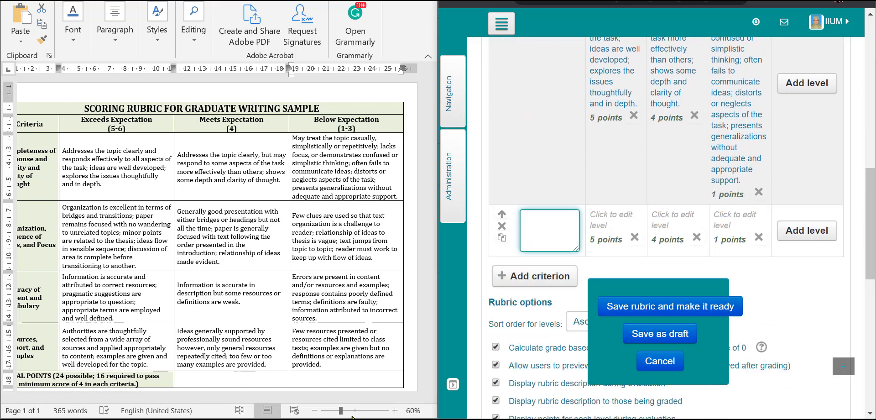
scroll(352, 416, down, 1)
triple_click(76, 229)
key(ctrl+c)
click(547, 215)
key(ctrl+v)
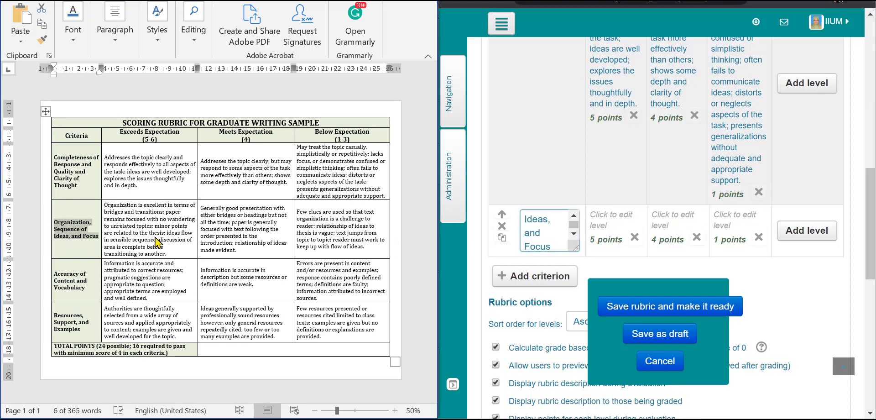
- Copy the Exceeds, Meets and Below Expectation descriptions for Organization, Sequence of Ideas, and Focus into the second criterion's 5, 4 and 1 point levels
triple_click(158, 242)
key(ctrl+c)
click(612, 219)
key(ctrl+v)
triple_click(246, 228)
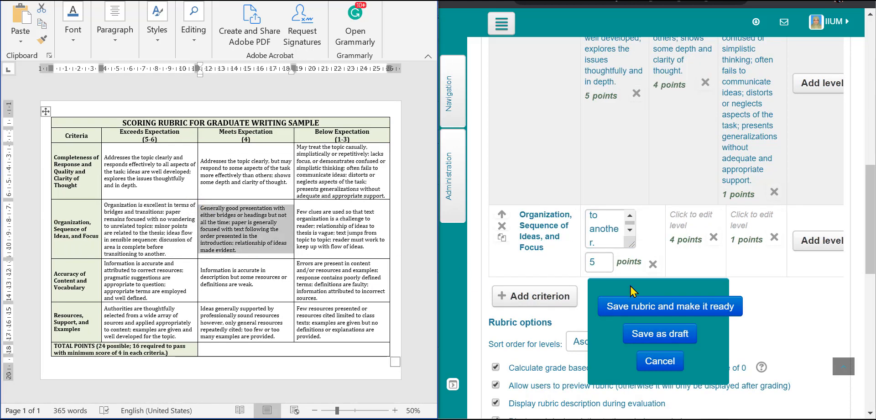
key(ctrl+c)
click(691, 219)
key(ctrl+v)
triple_click(345, 235)
key(ctrl+c)
click(747, 179)
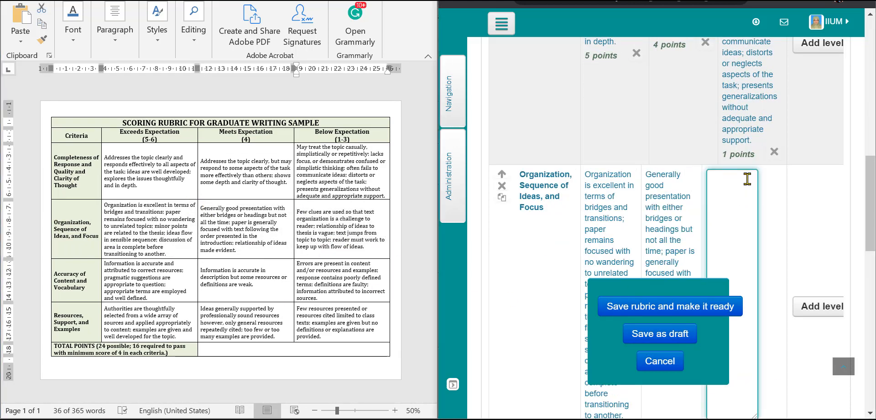
key(ctrl+v)
- Add a third criterion and fill it with "Accuracy of Content and Vocabulary" copied from the Word table
triple_click(69, 280)
key(ctrl+c)
scroll(639, 228, down, 5)
click(536, 179)
key(ctrl+v)
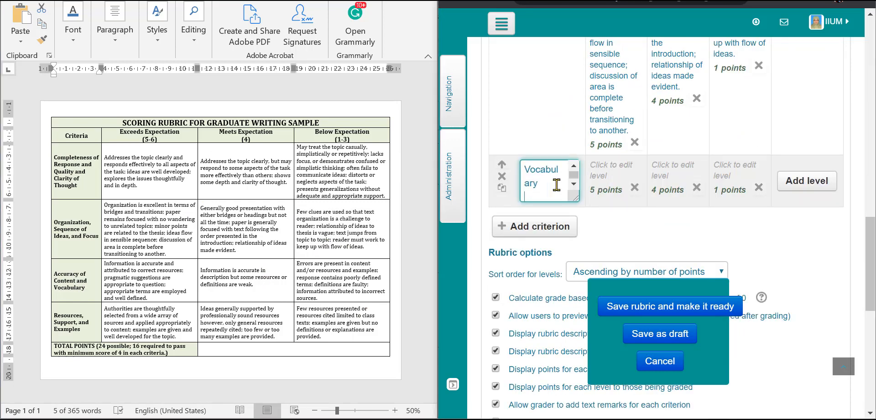
- Copy the Exceeds, Meets and Below Expectation descriptions for Accuracy of Content and Vocabulary into the third criterion's 5, 4 and 1 point levels
triple_click(146, 295)
key(ctrl+c)
click(611, 170)
key(ctrl+v)
triple_click(206, 276)
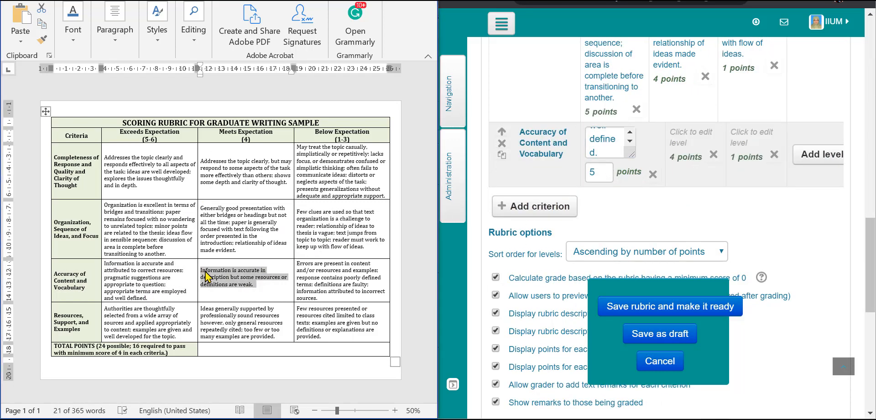
key(ctrl+c)
click(691, 137)
key(ctrl+v)
triple_click(344, 280)
key(ctrl+c)
click(742, 132)
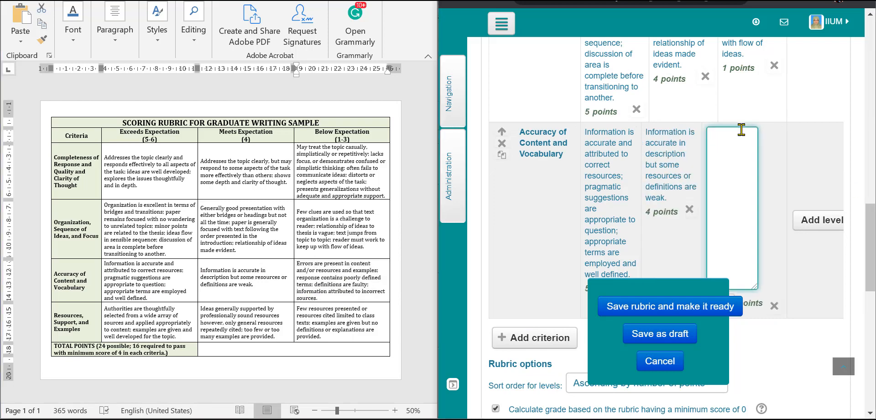
key(ctrl+v)
- Add a fourth criterion and fill it with "Resources, Support, and Examples" copied from the Word table
triple_click(54, 308)
key(ctrl+c)
click(534, 337)
key(ctrl+v)
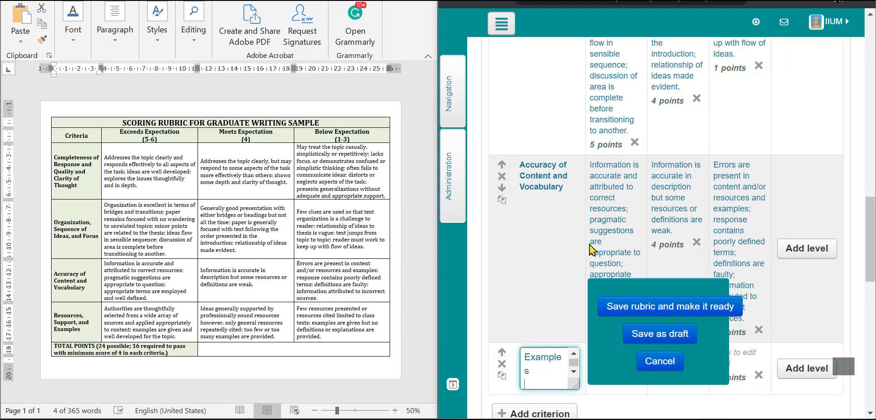
- Copy the Exceeds, Meets and Below Expectation descriptions for Resources, Support, and Examples into the fourth criterion's 5, 4 and 1 point levels
scroll(590, 249, down, 5)
triple_click(146, 322)
key(ctrl+c)
click(603, 78)
key(ctrl+v)
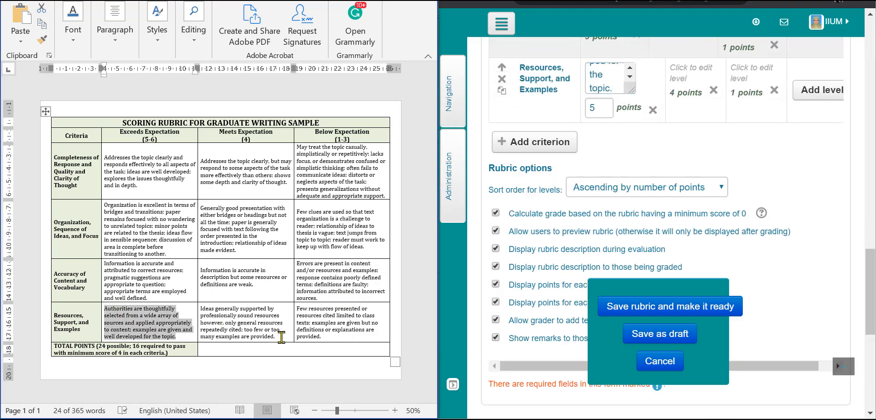
triple_click(282, 336)
key(ctrl+c)
click(689, 69)
key(ctrl+v)
triple_click(379, 327)
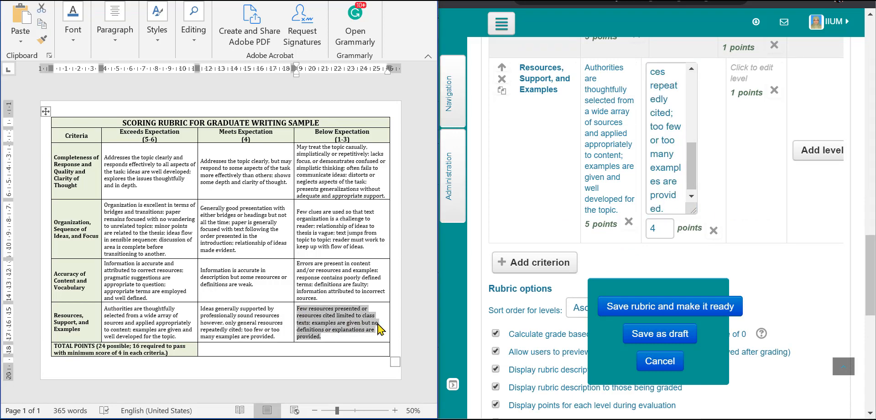
key(ctrl+c)
click(752, 76)
key(ctrl+v)
click(721, 274)
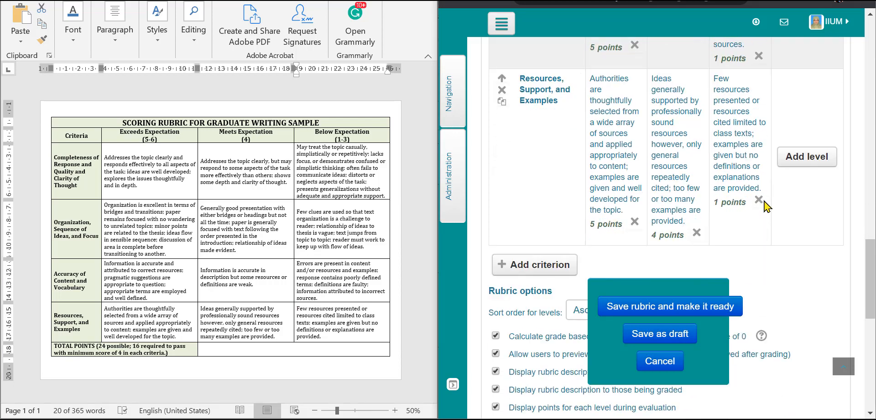
- Check all four criteria and the rubric options, and save the rubric as ready for use
scroll(766, 206, up, 5)
scroll(765, 207, up, 8)
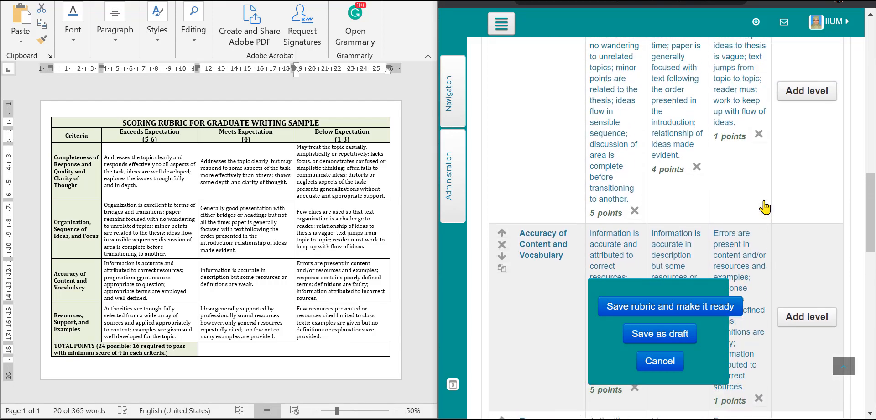
scroll(766, 207, up, 1)
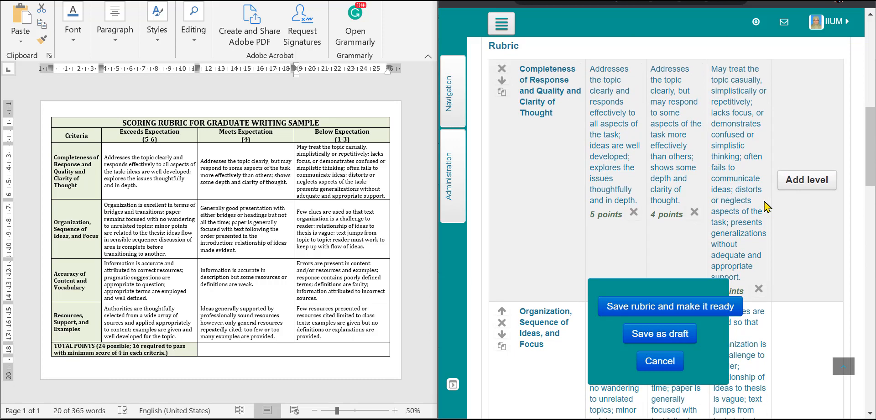
scroll(766, 206, up, 2)
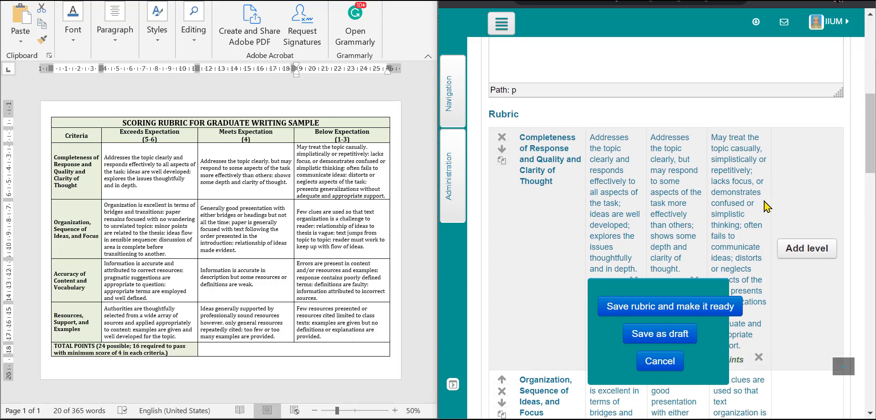
scroll(766, 206, down, 10)
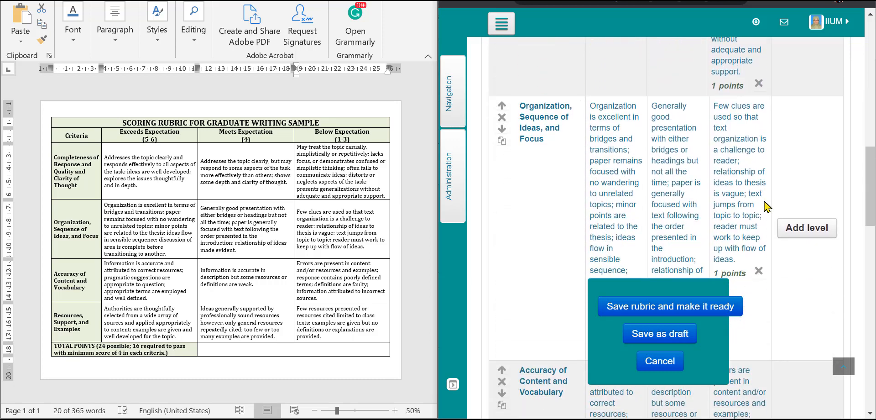
scroll(766, 207, down, 6)
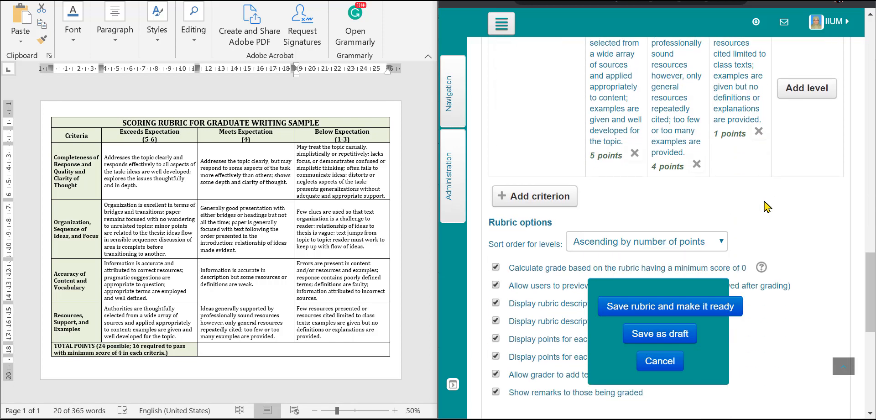
scroll(765, 207, down, 2)
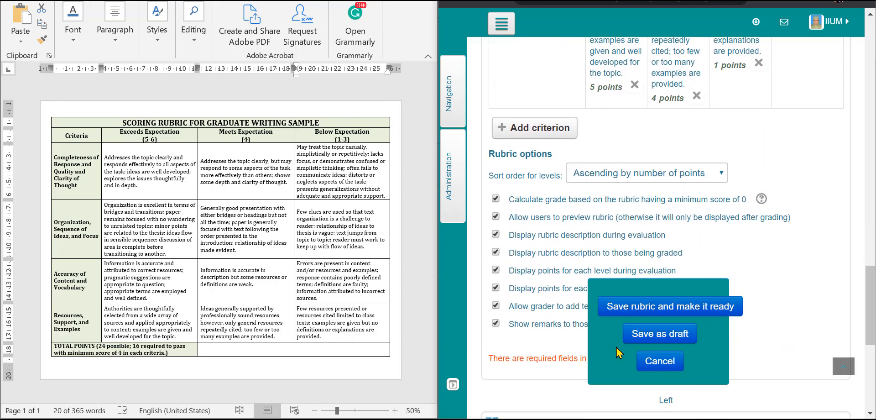
click(638, 309)
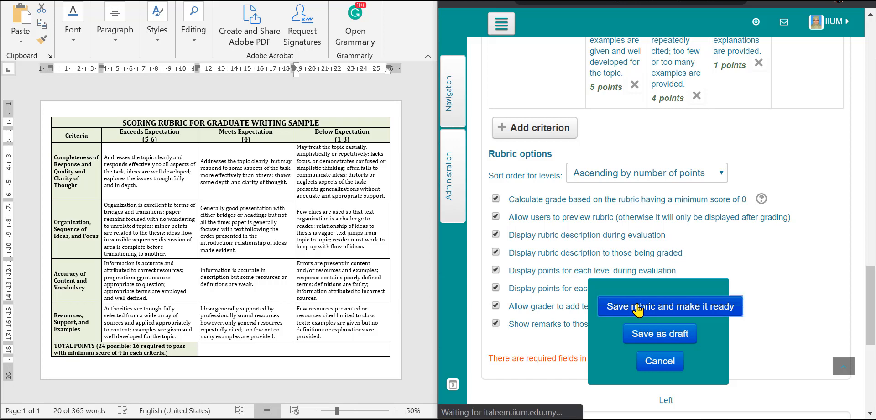
- Review the saved rubric's criteria and point levels, and reopen the assignment's Advanced grading page
scroll(639, 310, down, 5)
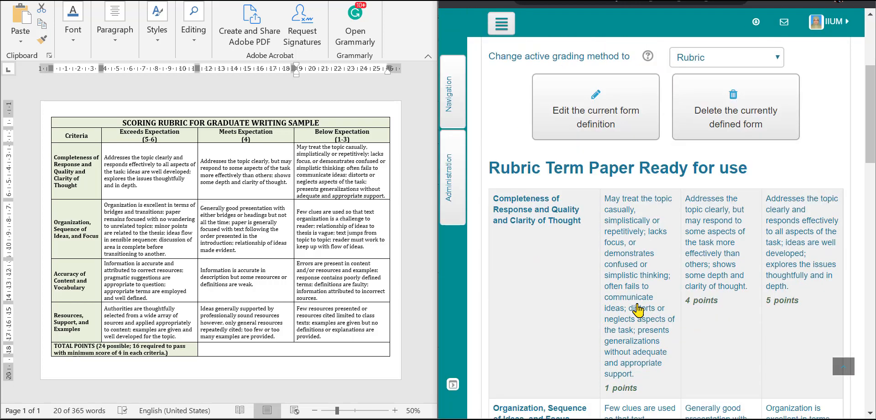
scroll(638, 310, down, 3)
scroll(638, 304, down, 4)
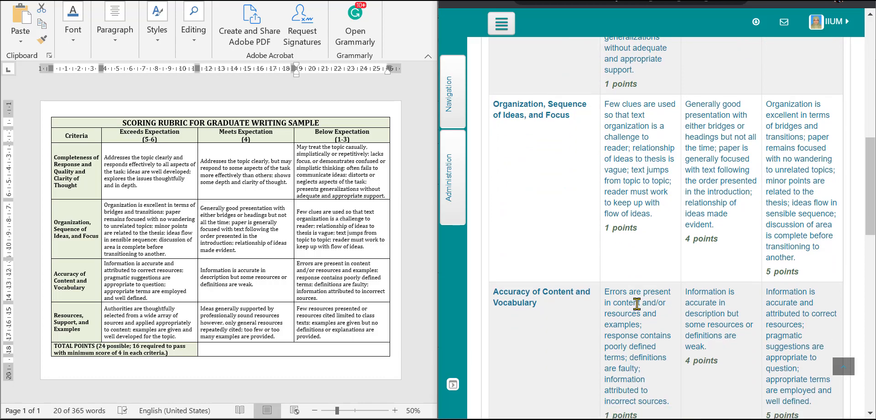
scroll(638, 304, down, 3)
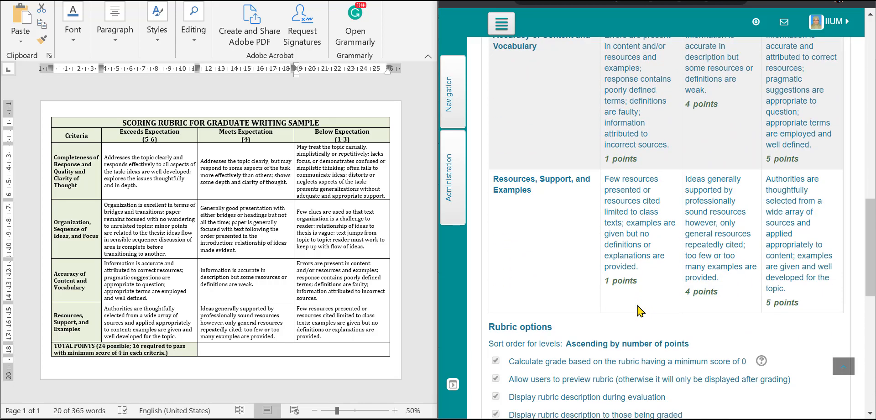
scroll(638, 304, up, 10)
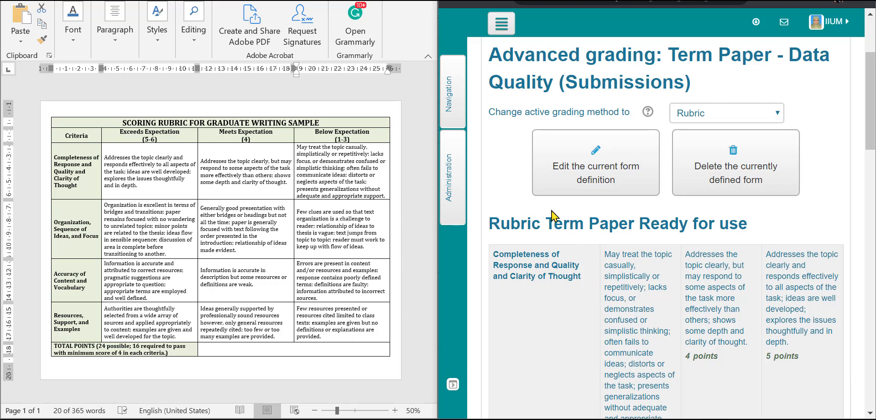
click(451, 184)
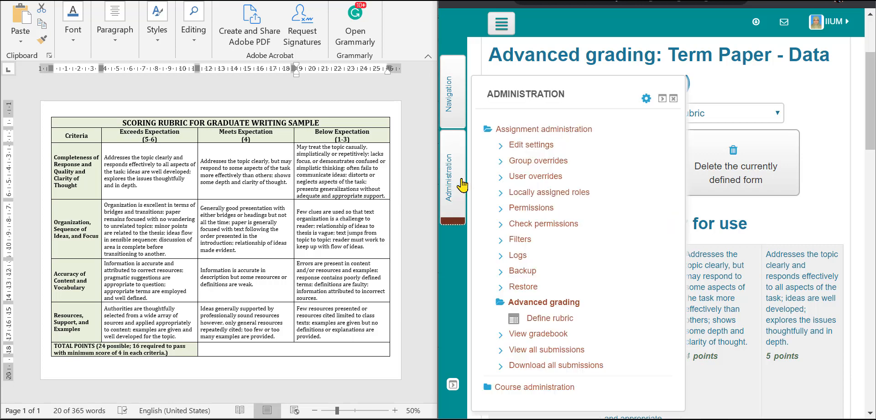
click(552, 308)
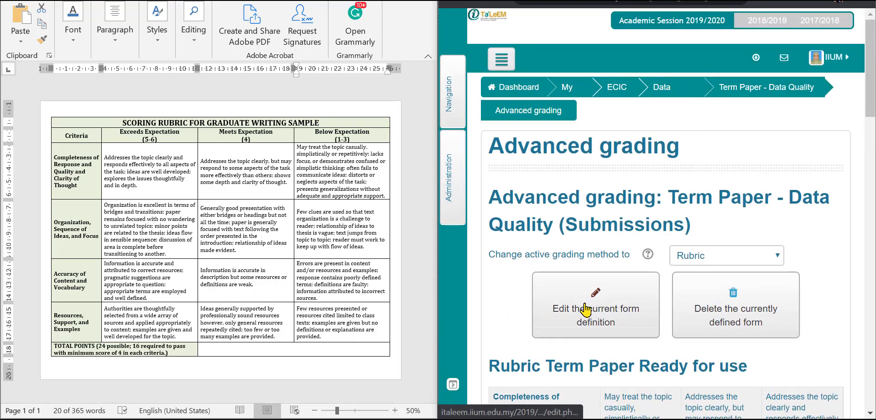
click(455, 123)
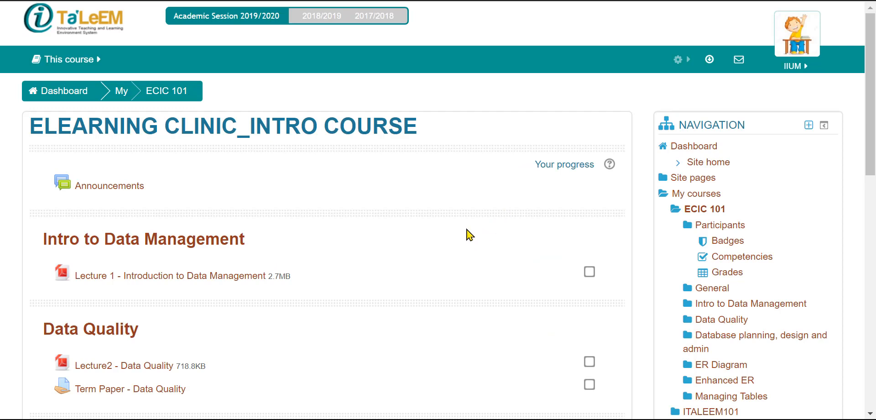
- Open the Term Paper - Data Quality assignment from the student's course page and examine its submission status and grading criteria
scroll(470, 235, down, 1)
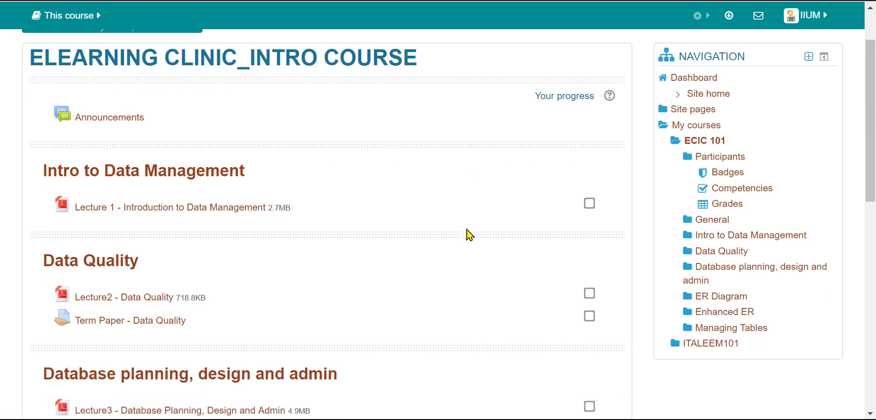
click(110, 327)
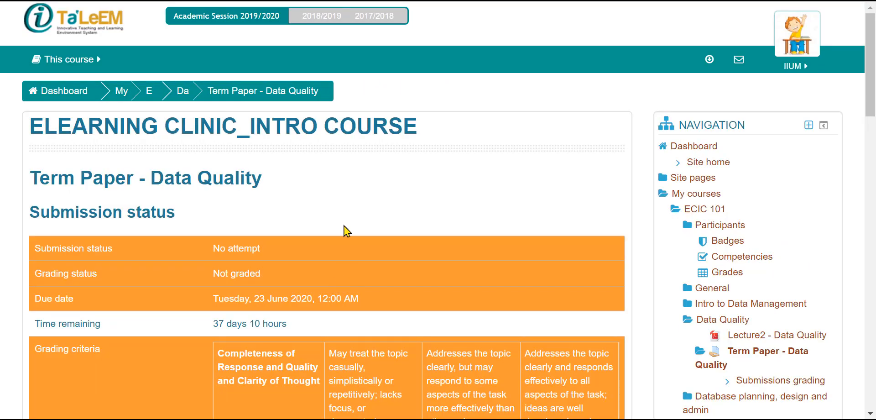
scroll(377, 280, down, 2)
scroll(377, 280, down, 2)
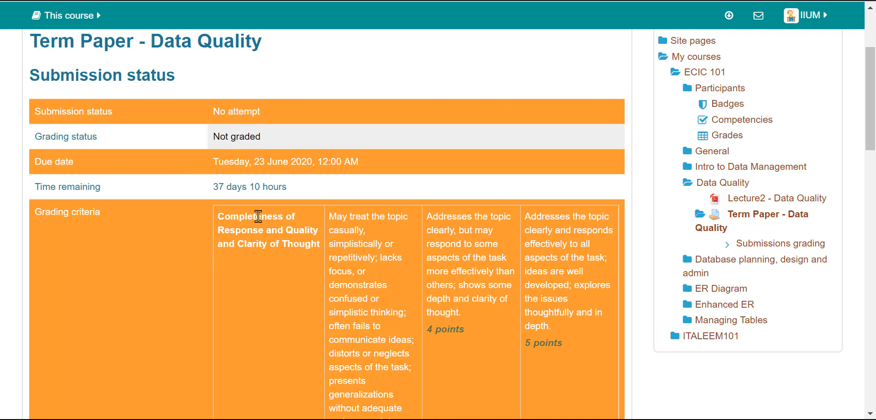
scroll(435, 297, down, 10)
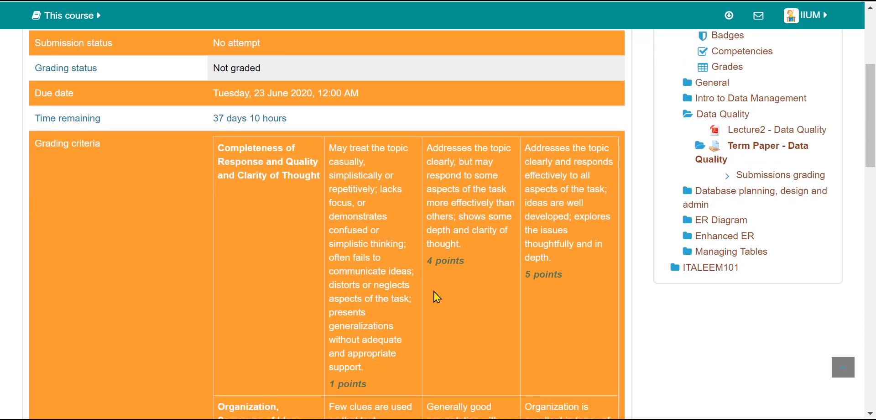
scroll(345, 254, down, 1)
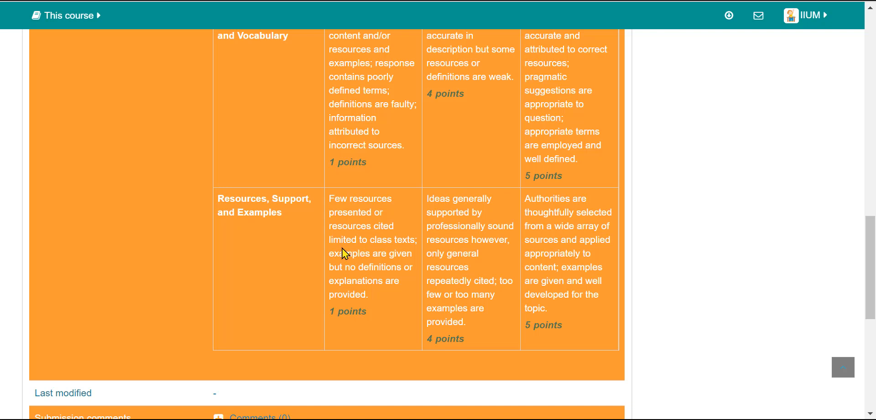
scroll(344, 252, down, 3)
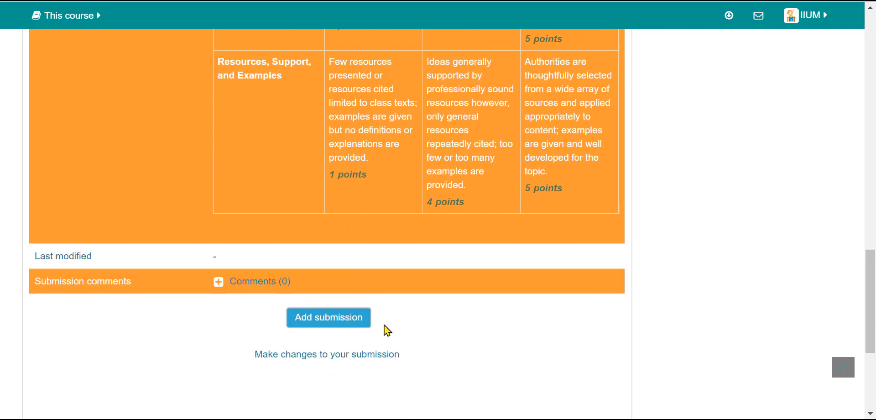
- Add a submission to the Term Paper assignment with the file sample term paper.pdf and save it
click(322, 317)
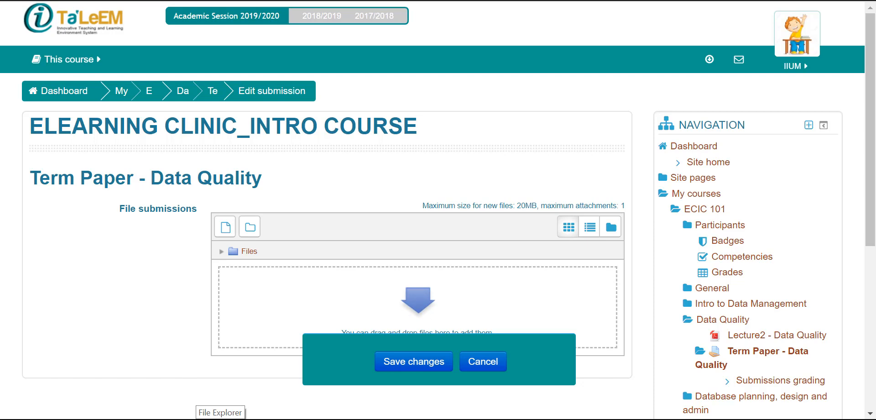
click(221, 419)
drag(557, 65, 326, 308)
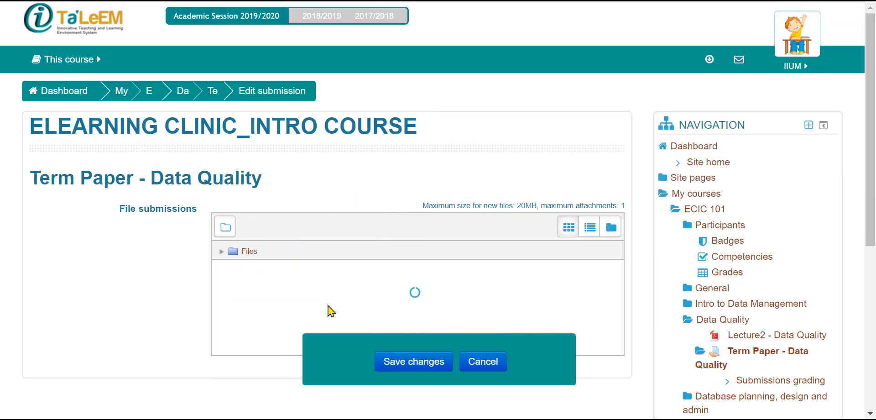
click(428, 370)
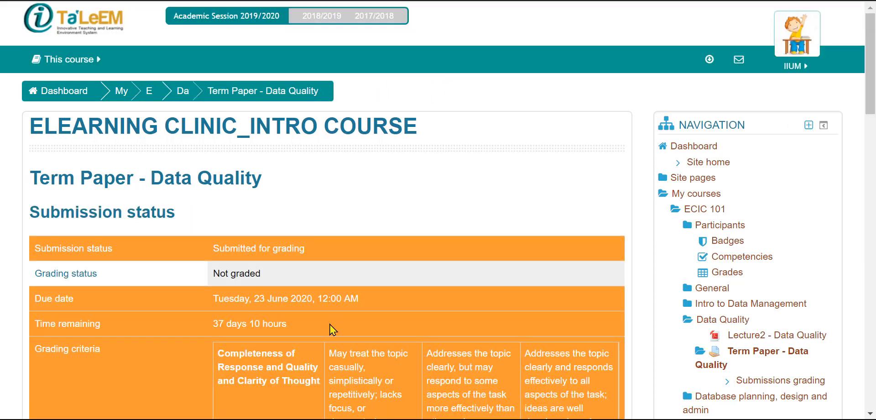
- Review the student's submission page, including the grading criteria, last modified date and submitted file
scroll(333, 329, down, 10)
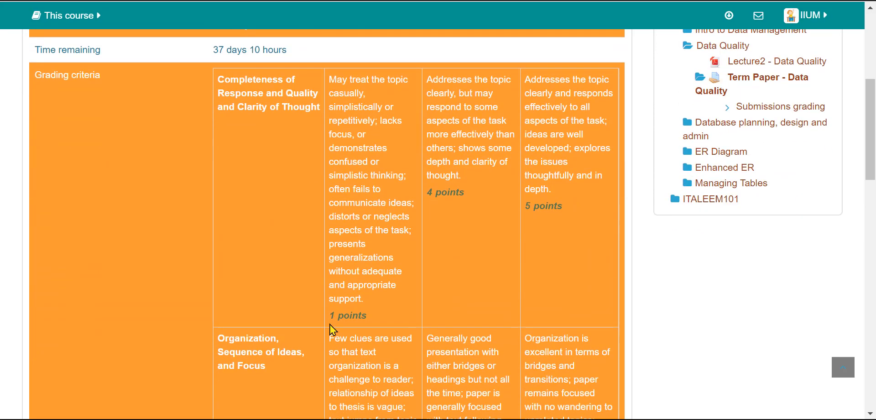
scroll(332, 329, down, 5)
scroll(330, 323, down, 6)
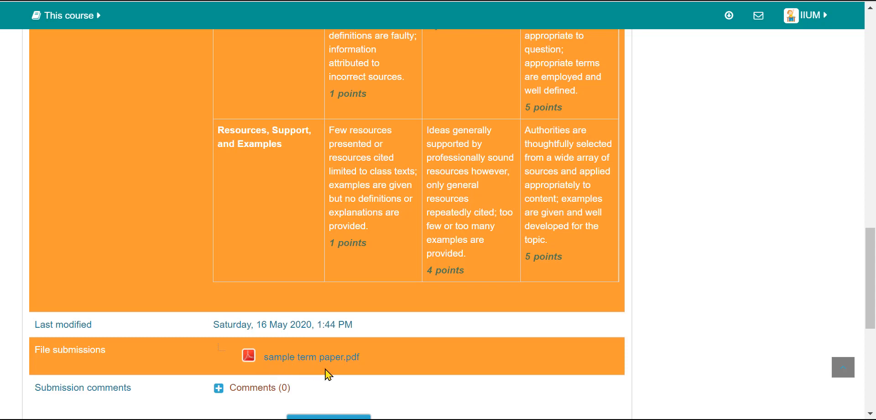
scroll(327, 371, down, 1)
scroll(332, 167, up, 9)
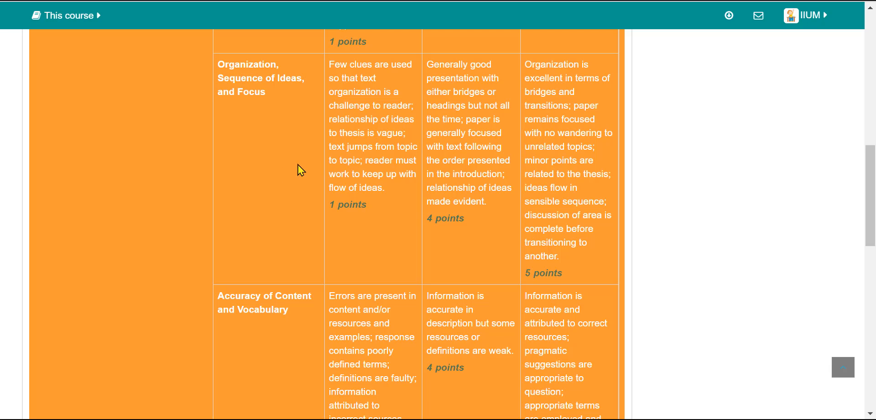
scroll(302, 170, up, 4)
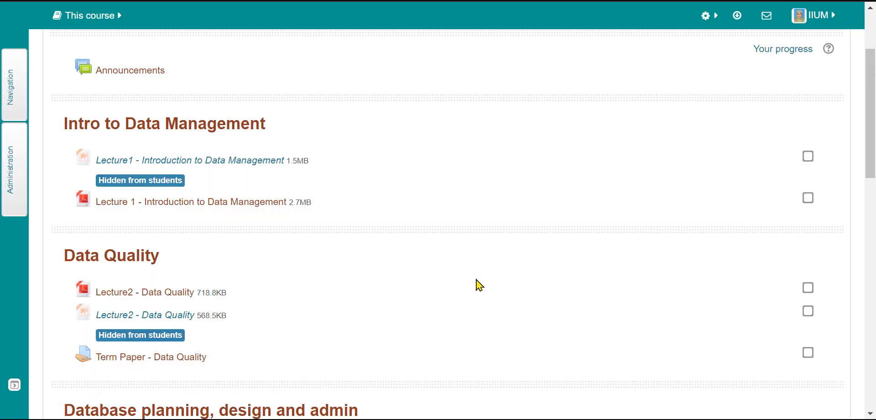
- Open the Term Paper - Data Quality assignment as teacher, view all submissions, and start grading the student's submission
scroll(479, 284, up, 3)
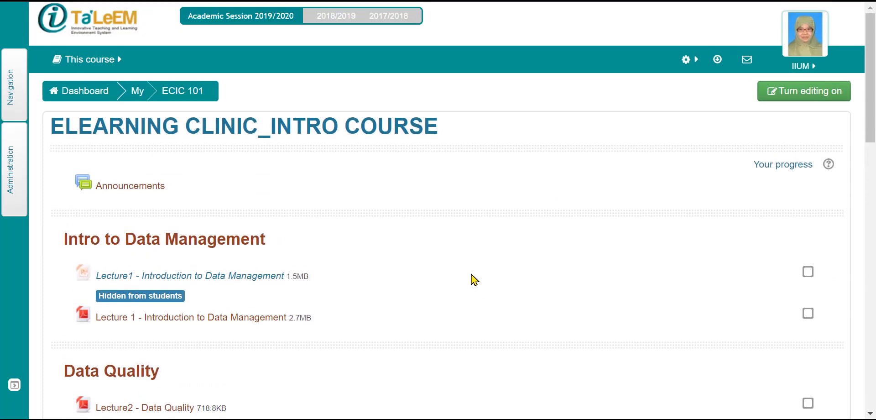
scroll(474, 278, down, 3)
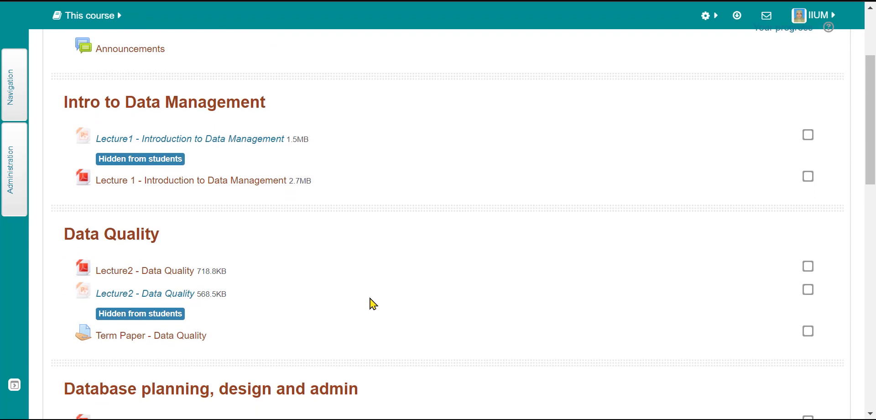
click(168, 344)
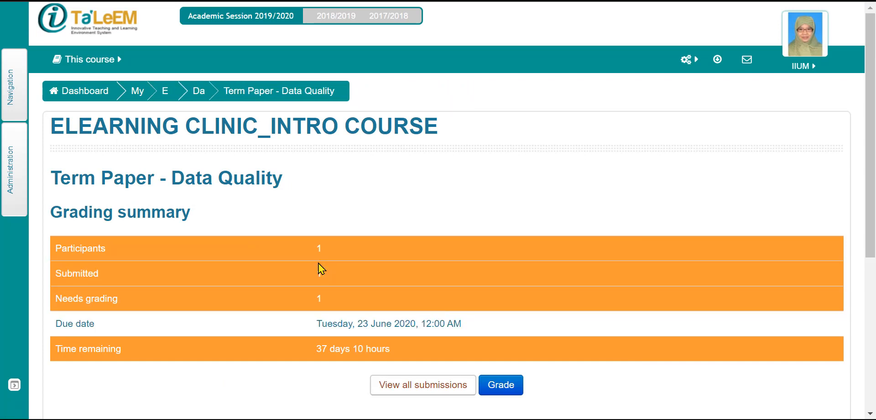
click(403, 386)
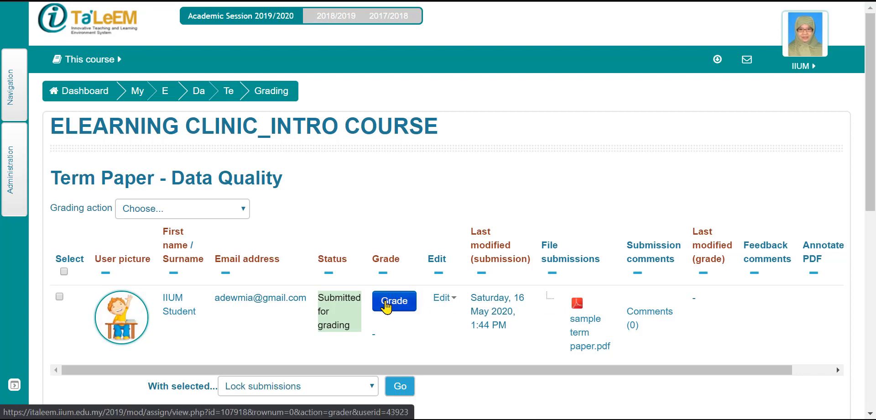
click(386, 307)
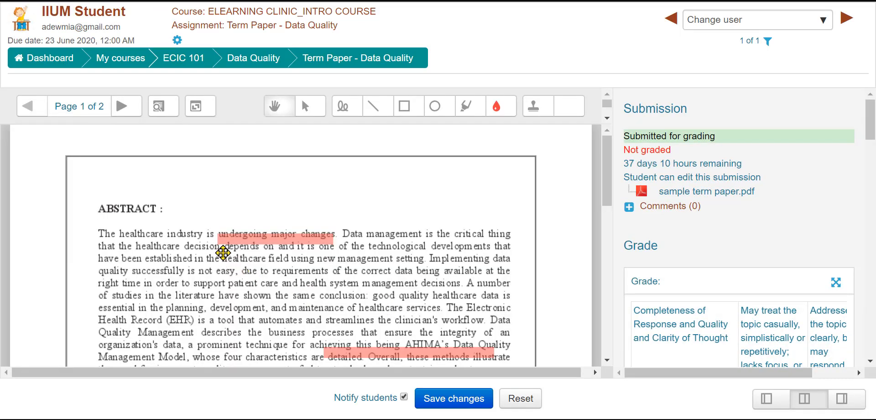
- Highlight "quality successfully is not easy" in the submitted paper and circle the ABSTRACT heading in red with the pen
click(248, 239)
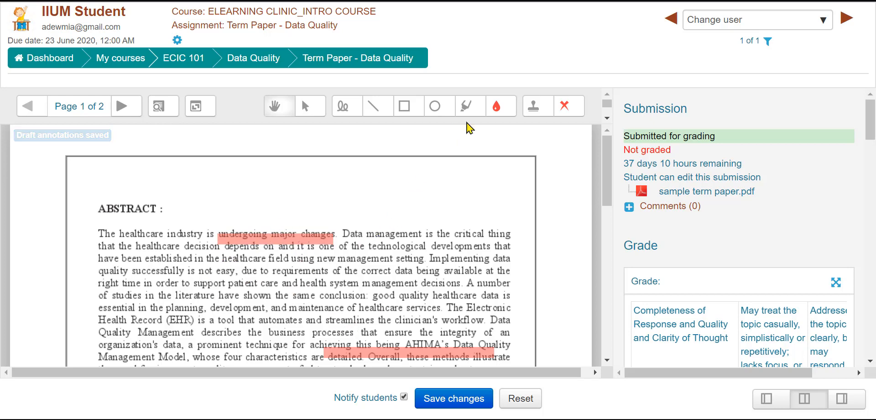
click(467, 113)
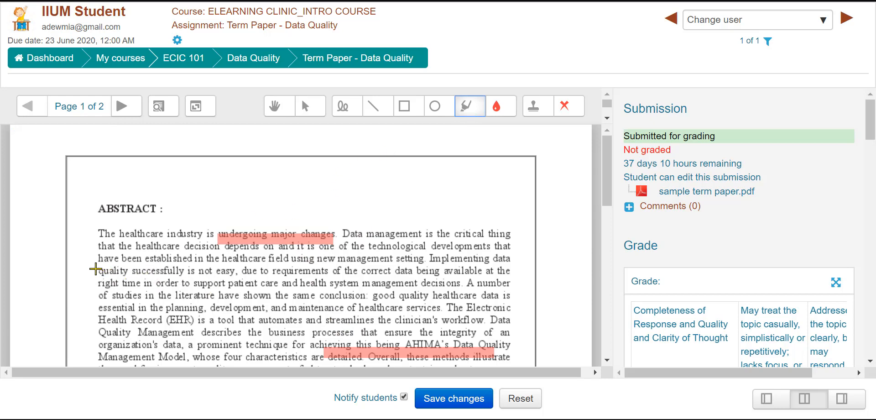
drag(96, 273, 236, 276)
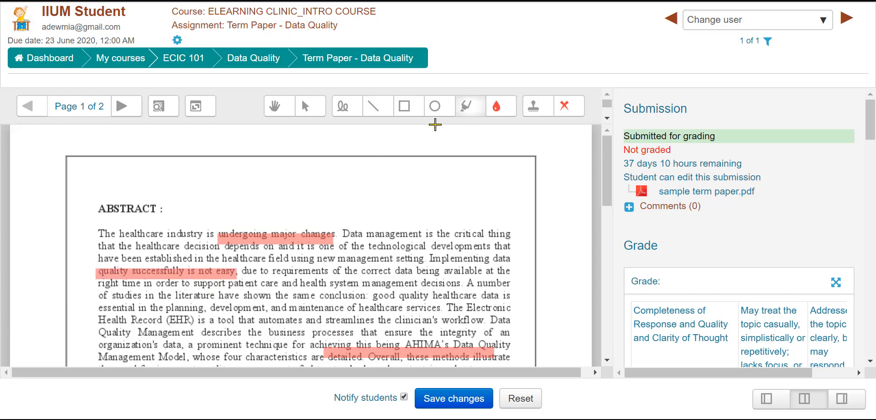
click(334, 109)
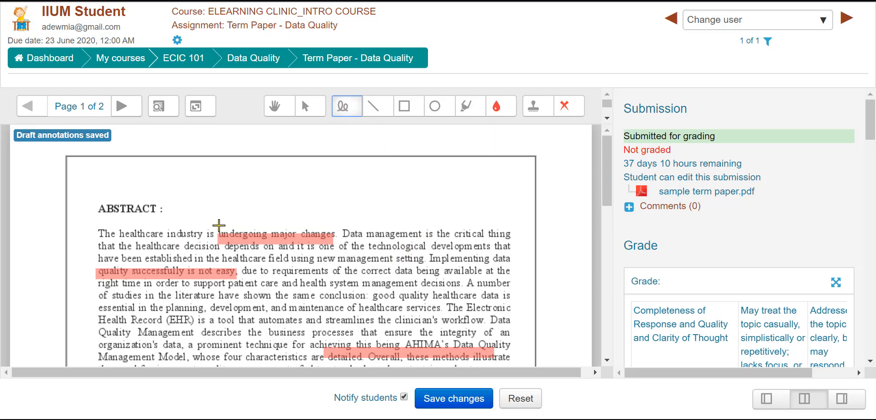
mouse_move(172, 195)
mouse_down()
mouse_move(94, 221)
mouse_move(183, 194)
mouse_move(171, 189)
mouse_up()
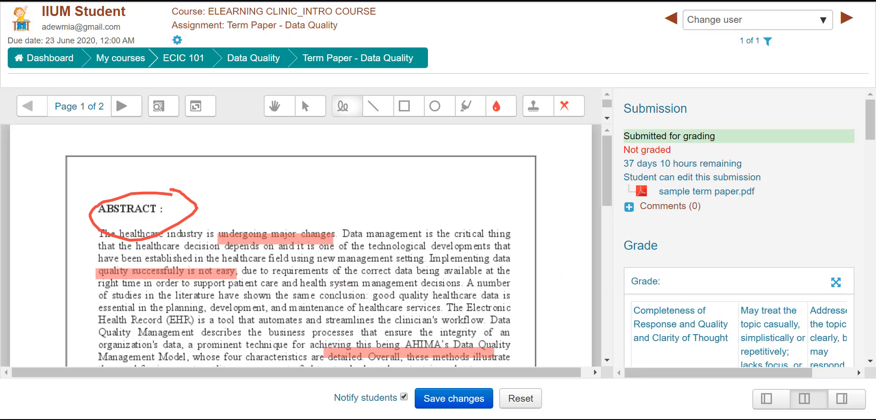
- Enlarge the grading rubric and award 4 points for Completeness of Response and Quality and Clarity of Thought, with the remark 4
drag(872, 137, 875, 160)
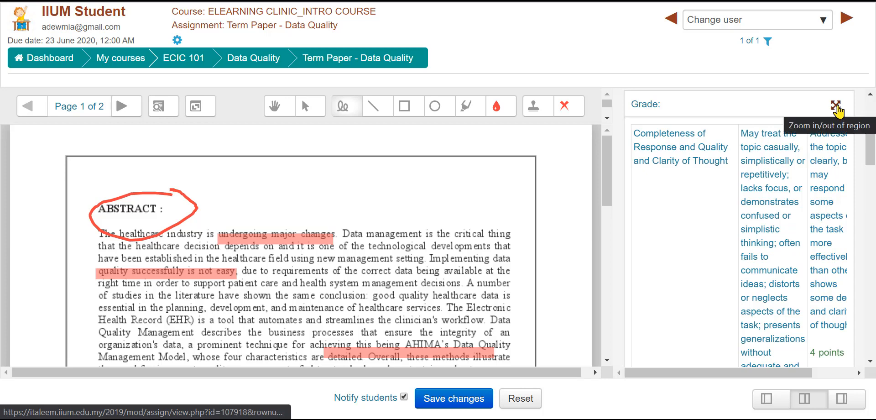
click(837, 107)
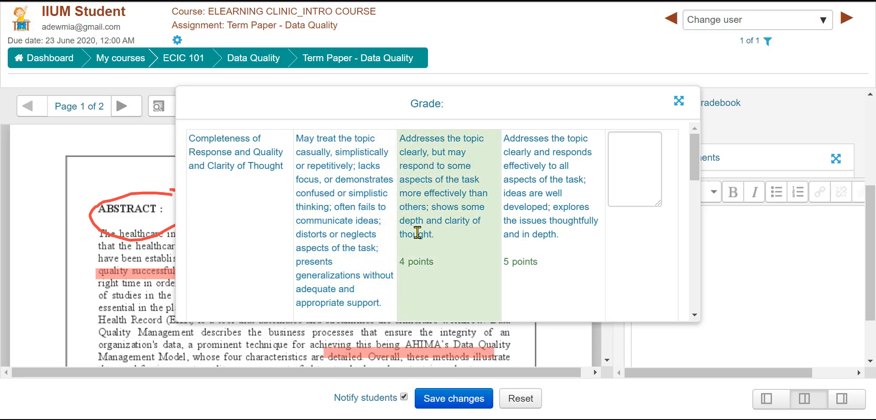
click(442, 192)
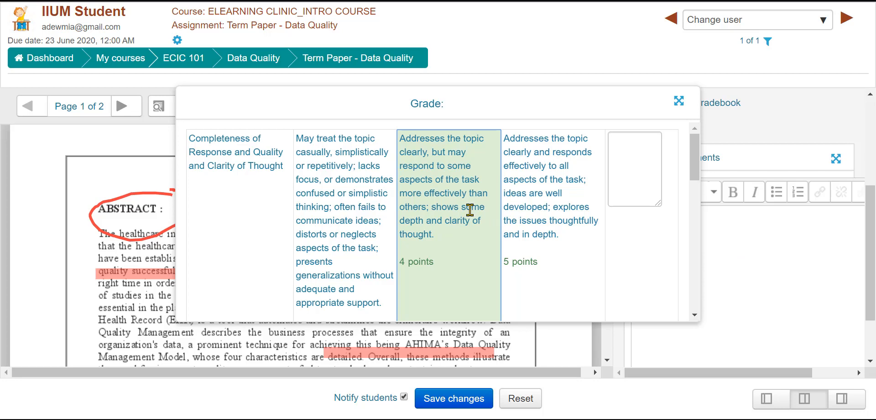
click(635, 176)
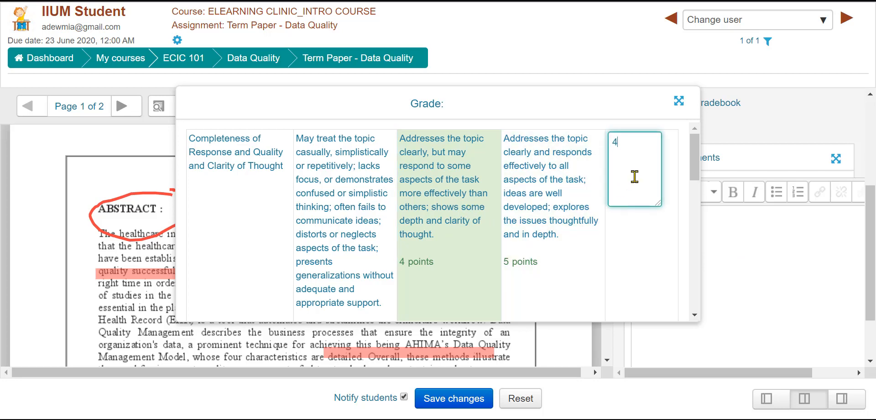
- Select the 1-point level for Organization, Sequence of Ideas, and Focus and enter the remark 3.5
scroll(635, 177, down, 3)
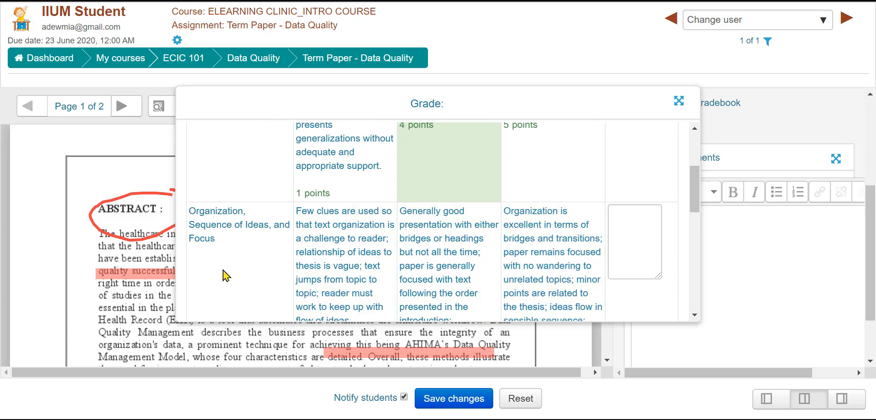
click(352, 267)
scroll(354, 264, down, 3)
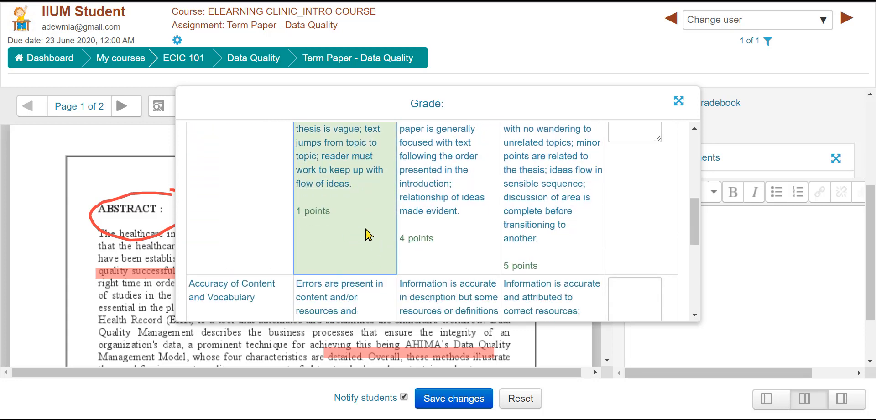
scroll(366, 237, up, 2)
click(638, 173)
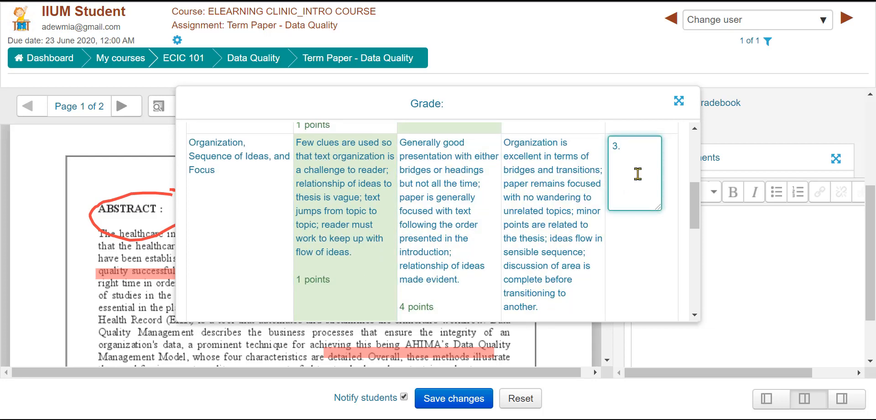
- Award 4 points with remark 4 for both Accuracy of Content and Vocabulary and Resources, Support, and Examples, and close the enlarged rubric
scroll(637, 182, down, 4)
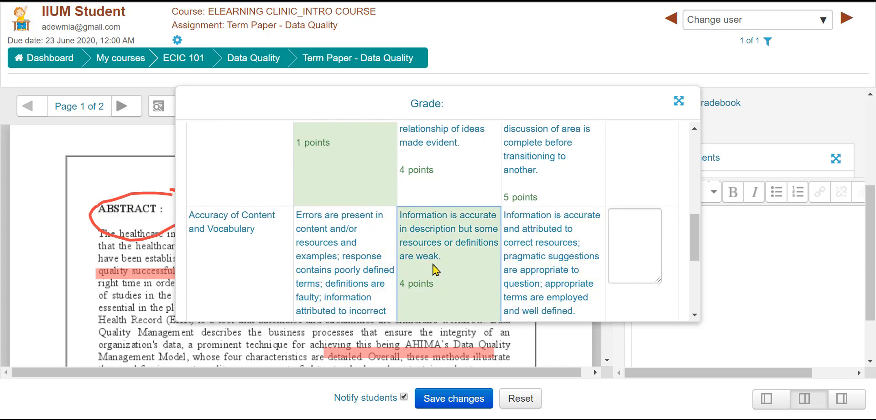
click(631, 231)
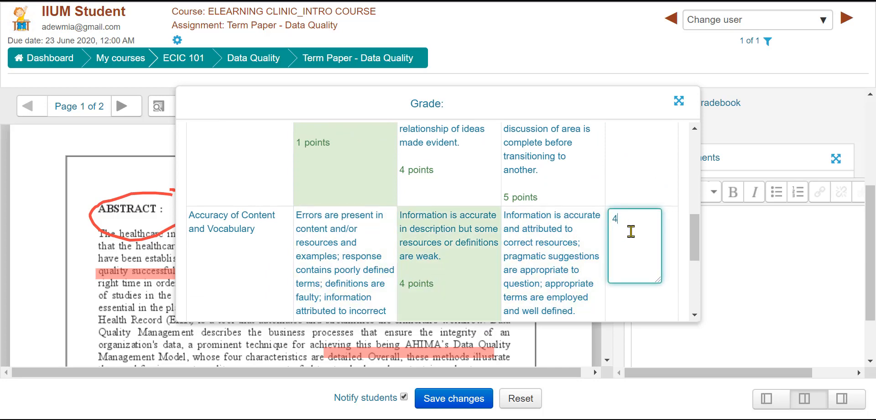
scroll(631, 231, down, 4)
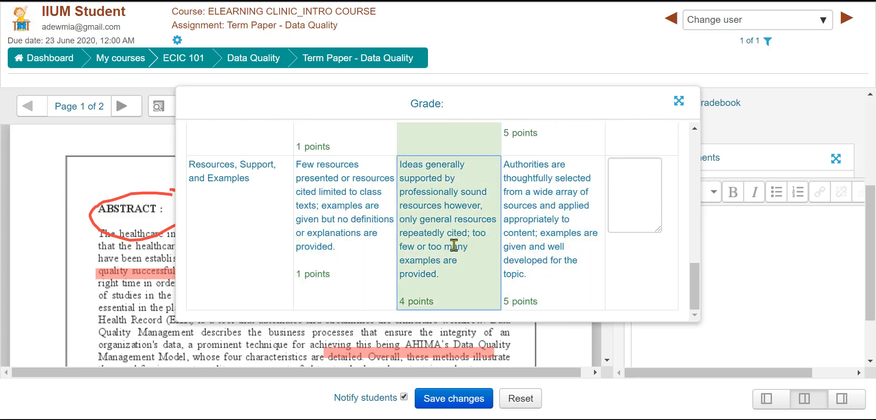
click(646, 196)
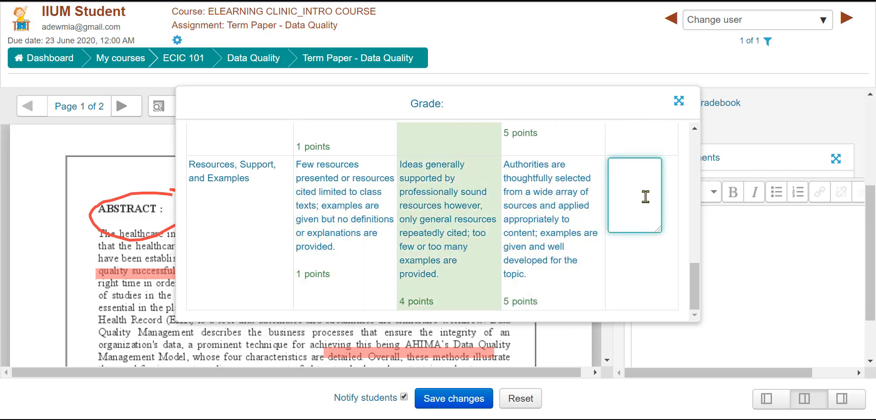
text(4)
click(678, 103)
- Enter "Great work." as the feedback comment below the rubric
scroll(765, 297, down, 5)
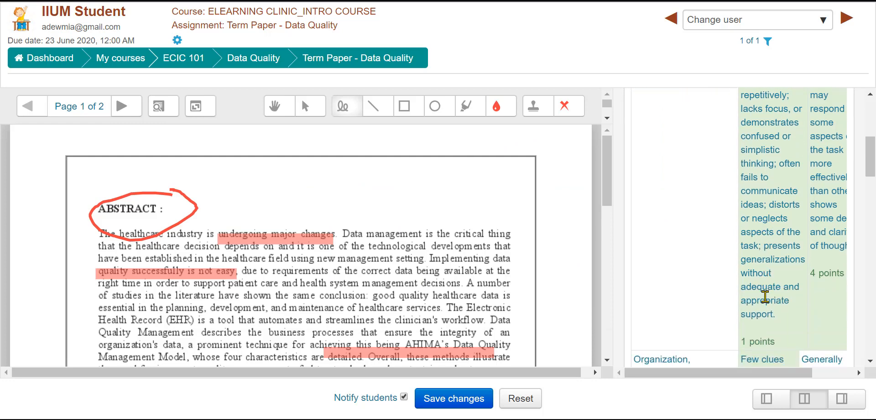
scroll(766, 296, down, 10)
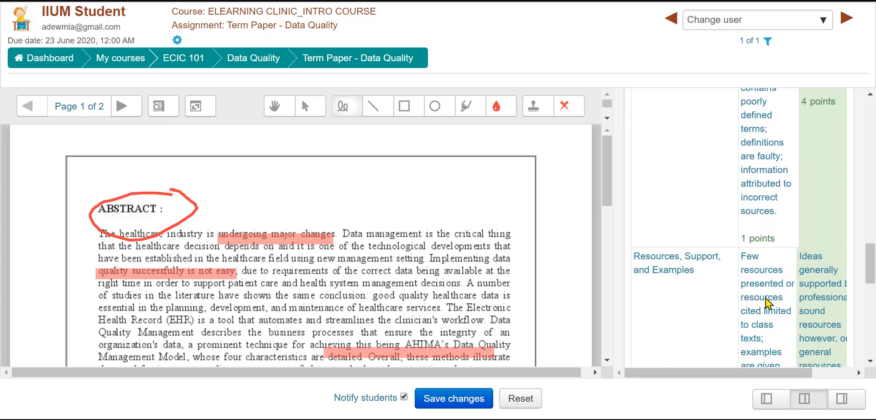
scroll(769, 304, down, 3)
click(701, 261)
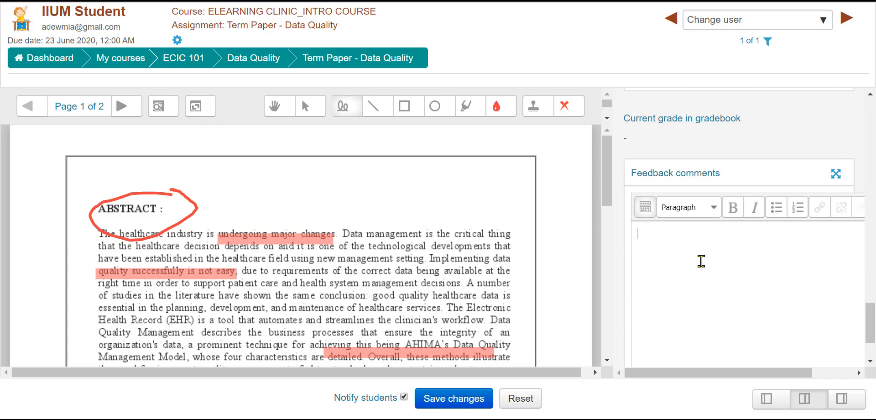
text(Great work.)
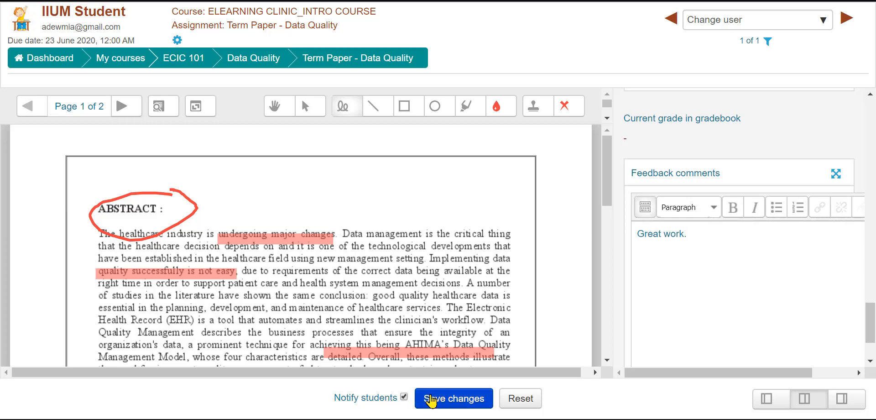
- Save the grade and feedback, and leave the grading page for the ECIC 101 course page
click(431, 401)
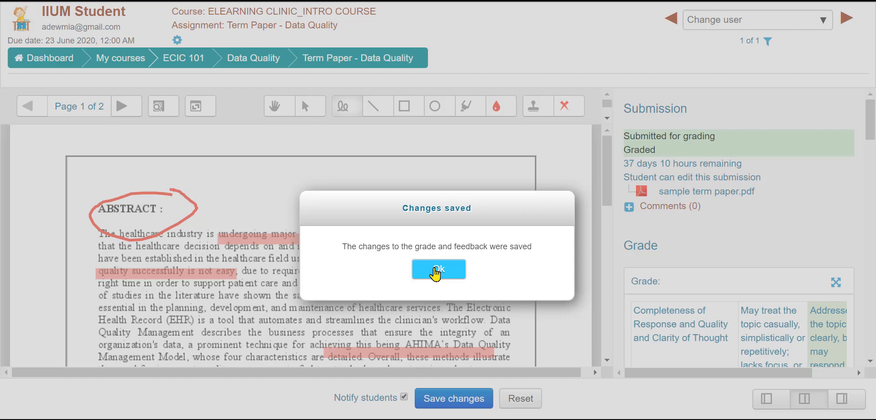
click(436, 273)
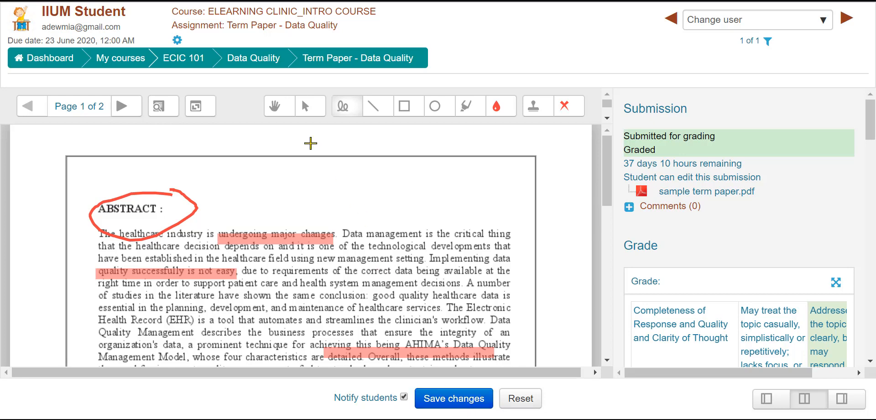
click(195, 60)
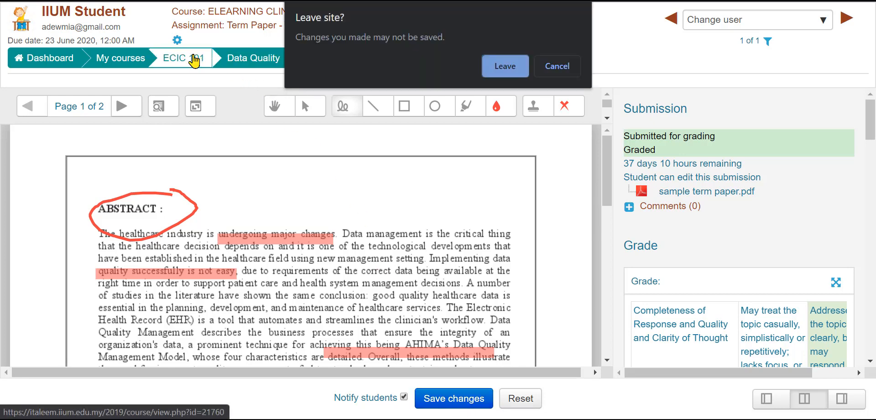
click(505, 69)
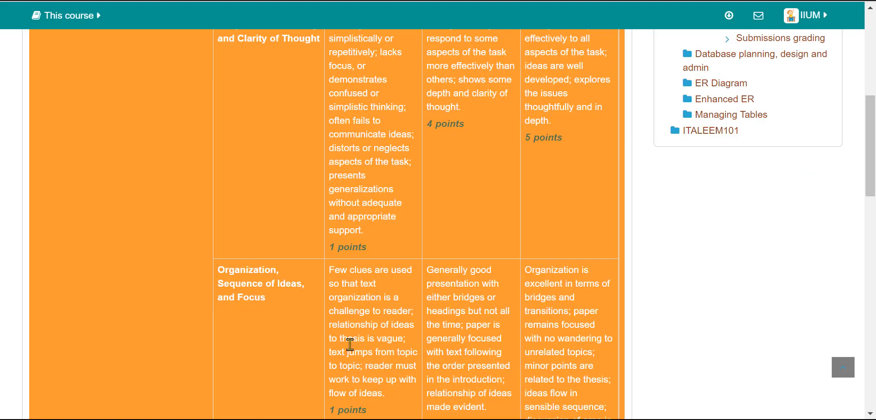
- Return to the course's Data Quality section and reopen the Term Paper - Data Quality assignment as the student
scroll(402, 315, up, 10)
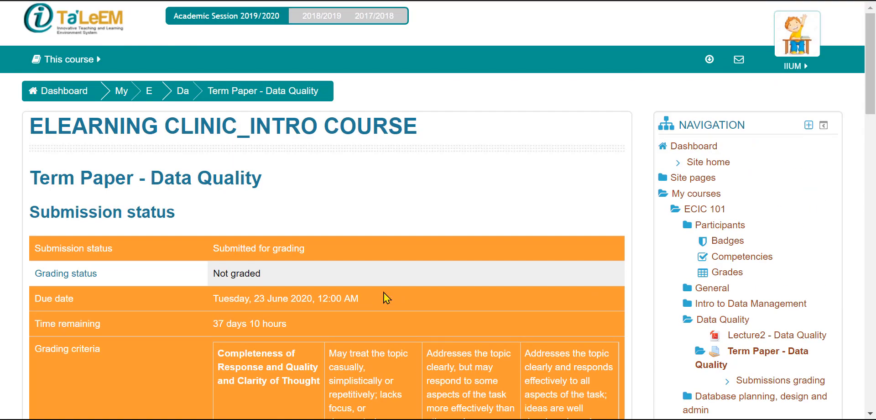
click(190, 93)
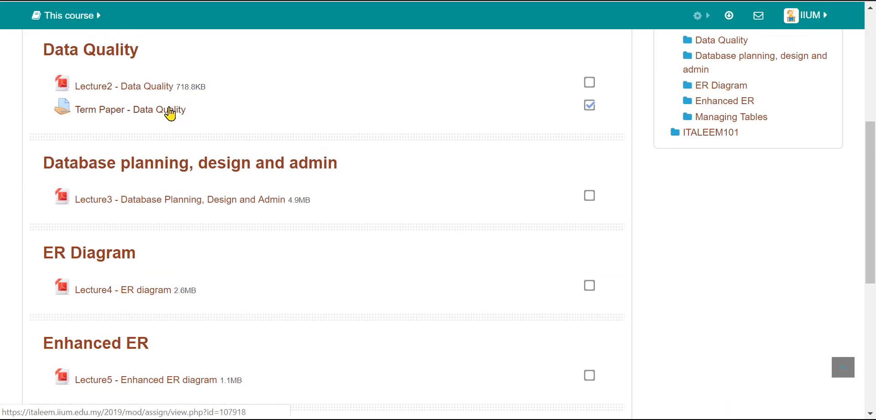
click(140, 114)
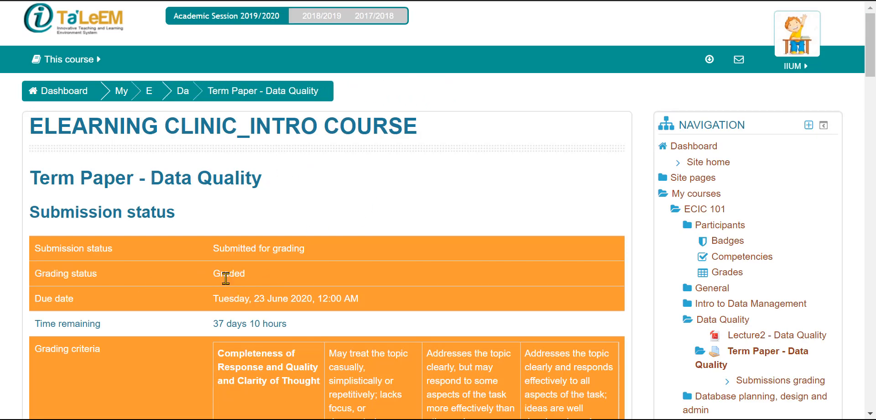
- Examine the graded rubric in the assignment's Feedback section, checking the selected level and remark for each criterion
scroll(254, 282, down, 10)
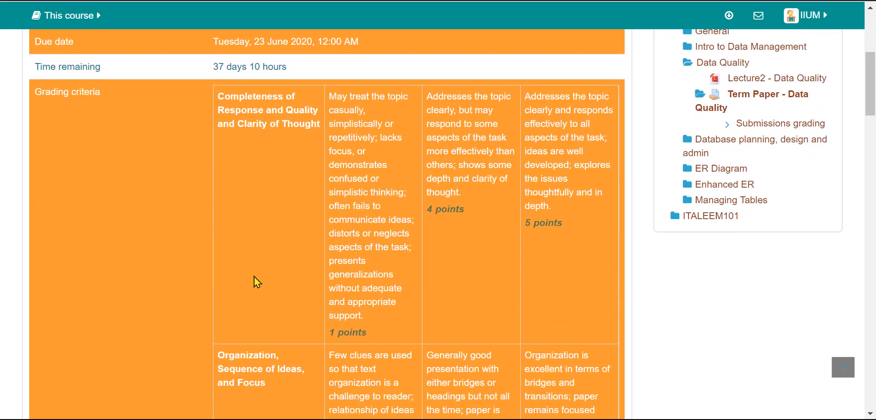
scroll(254, 282, down, 4)
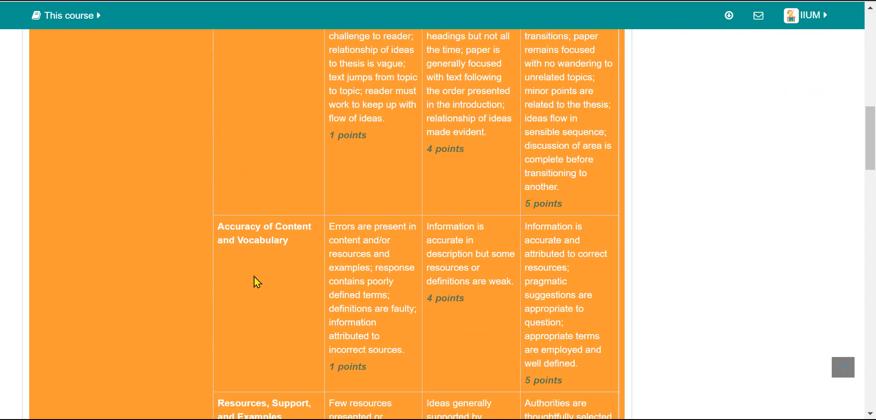
scroll(254, 282, down, 7)
scroll(254, 282, down, 8)
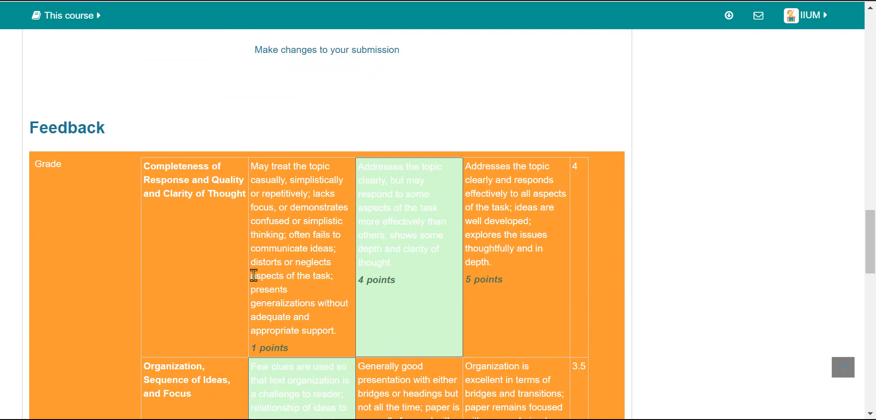
scroll(254, 276, down, 3)
scroll(251, 269, up, 2)
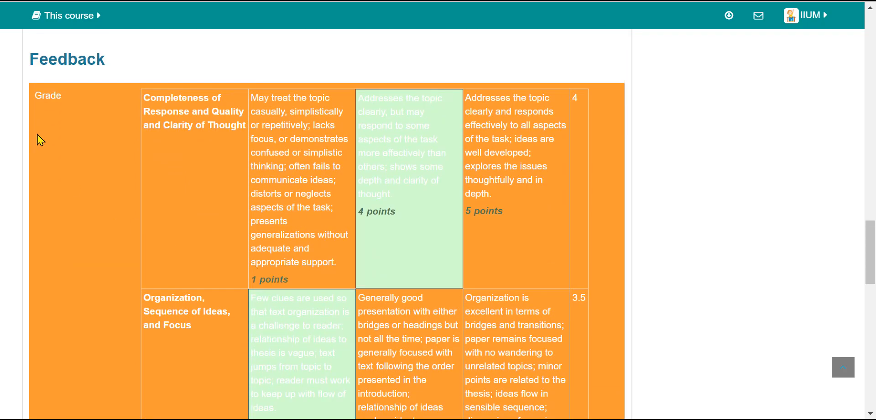
scroll(415, 223, down, 1)
scroll(415, 223, down, 3)
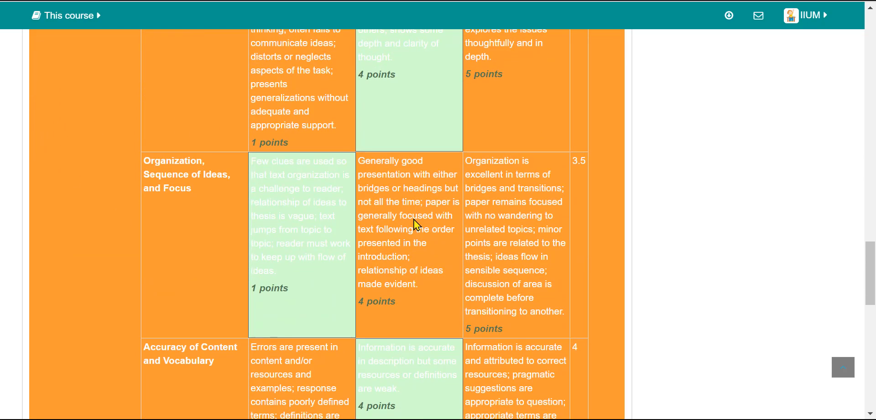
scroll(371, 186, up, 1)
scroll(370, 186, up, 2)
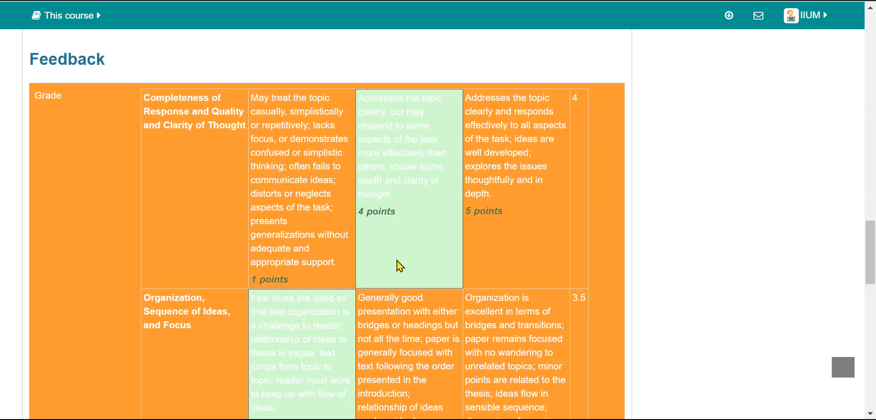
scroll(397, 266, down, 2)
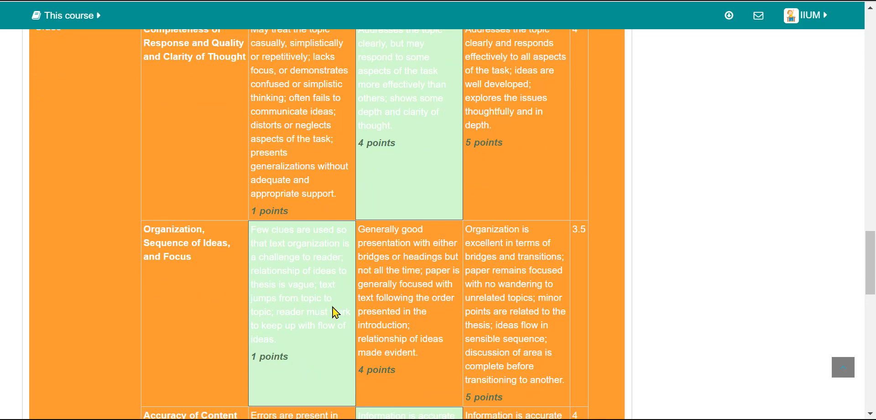
scroll(335, 309, down, 7)
scroll(386, 321, down, 1)
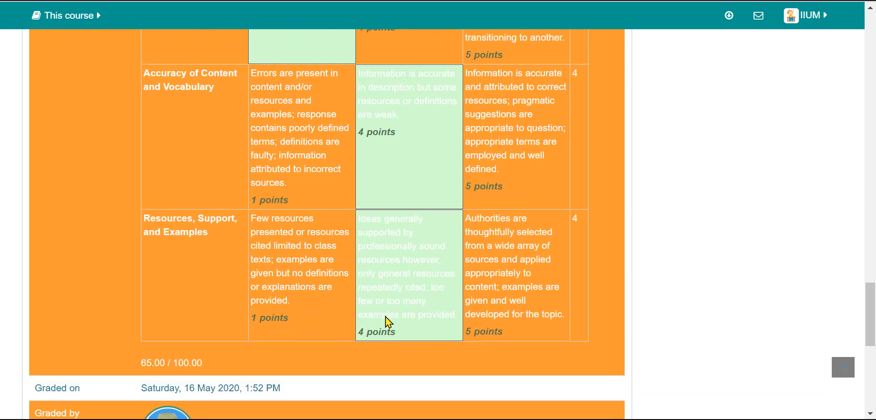
- Review the overall grade, grading date, grader, feedback comments and annotated PDF entry below the graded rubric
scroll(388, 323, down, 3)
scroll(390, 319, down, 1)
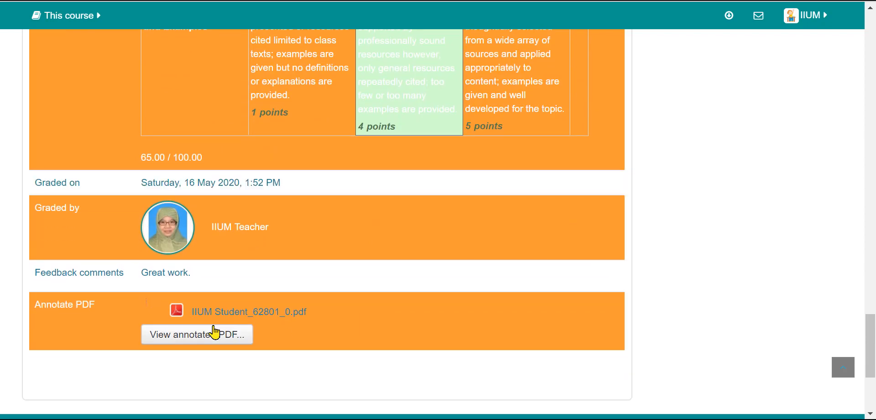
scroll(237, 337, down, 2)
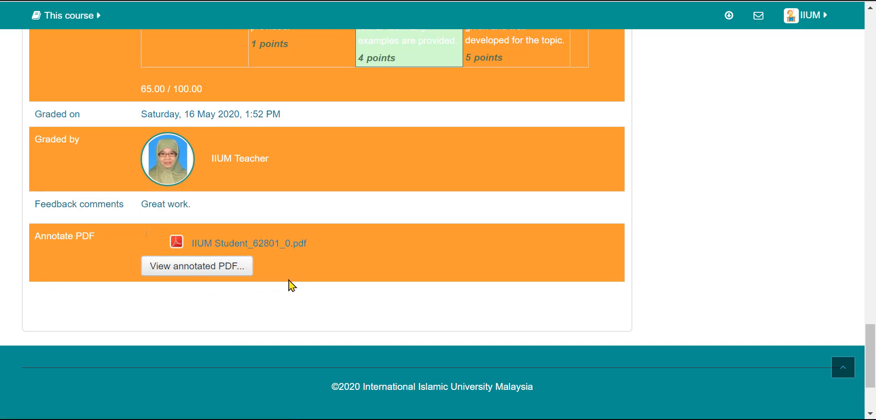
scroll(338, 273, up, 2)
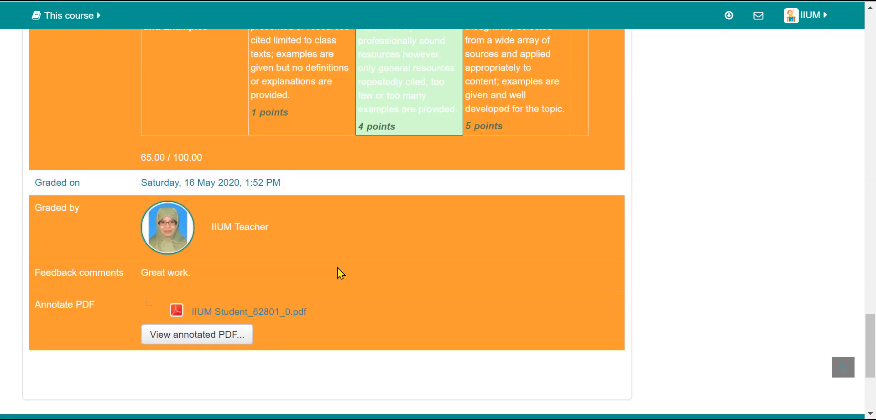